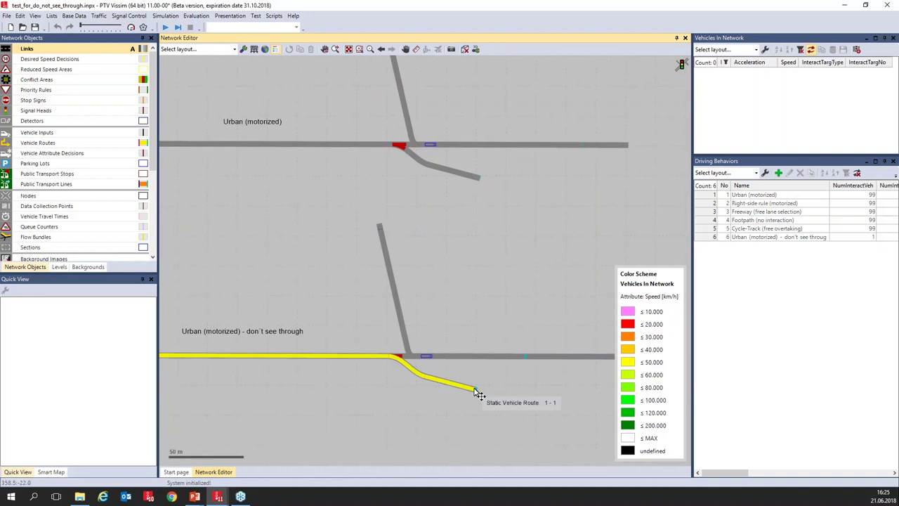
- Start the simulation in single-step mode and advance it to 10.90 s, viewing the vehicles near both junctions
scroll(462, 239, "down", 3)
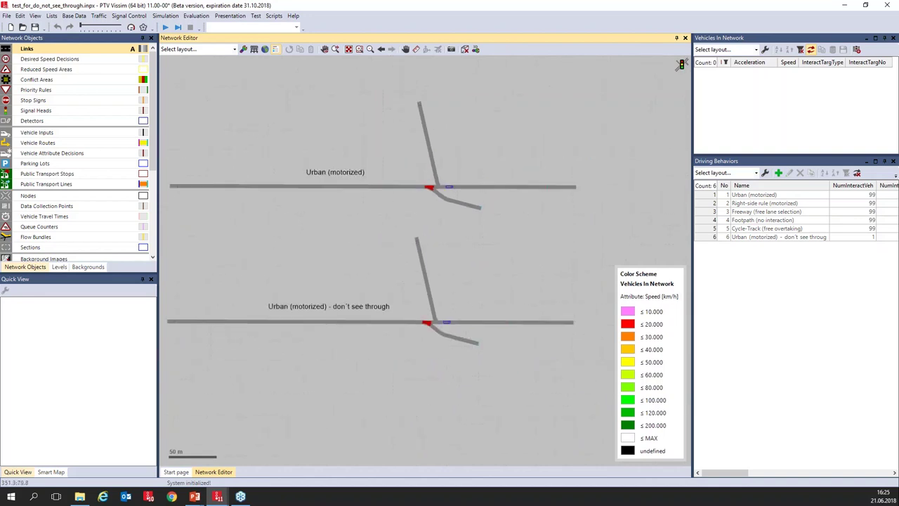
key("F6")
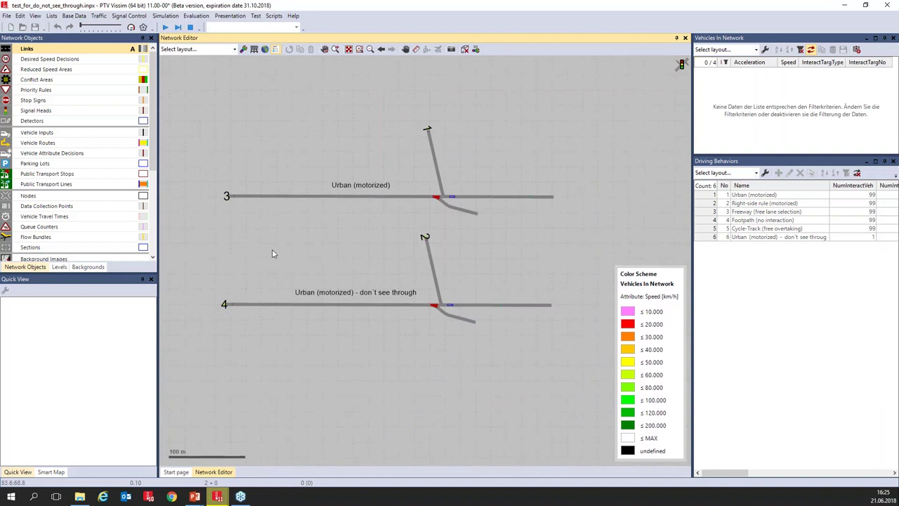
left_click_drag(280, 250, 307, 247)
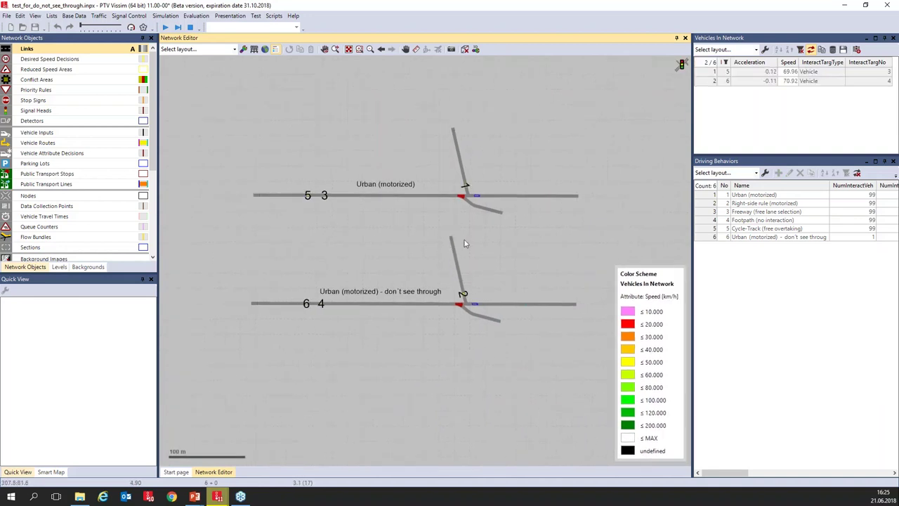
scroll(495, 222, "up", 10)
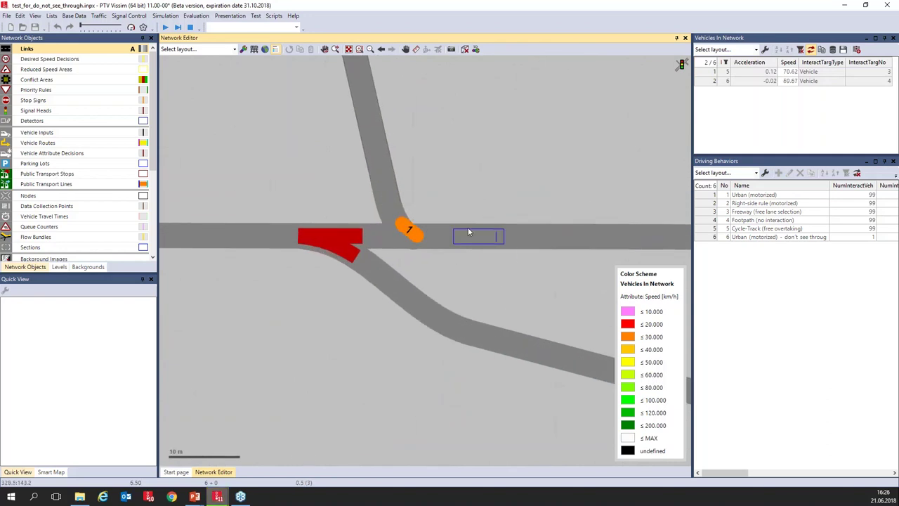
scroll(478, 243, "down", 2)
scroll(476, 247, "down", 3)
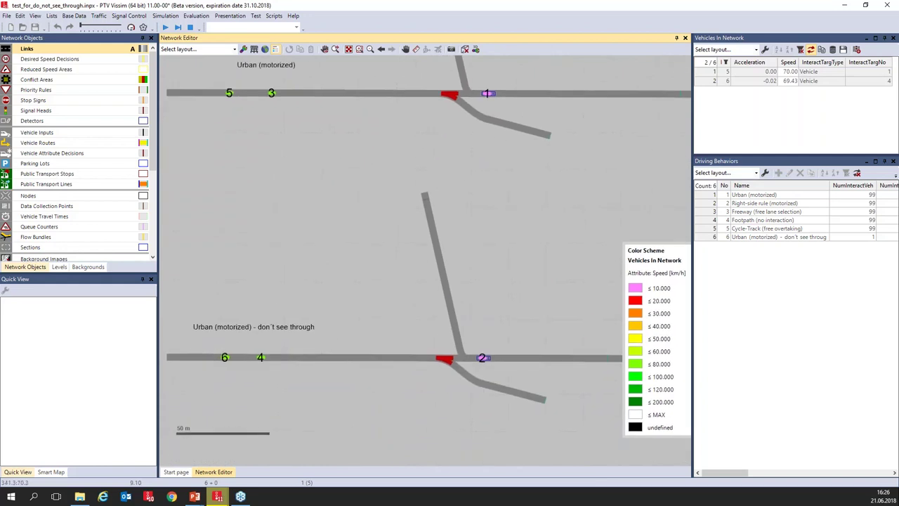
scroll(411, 168, "up", 1)
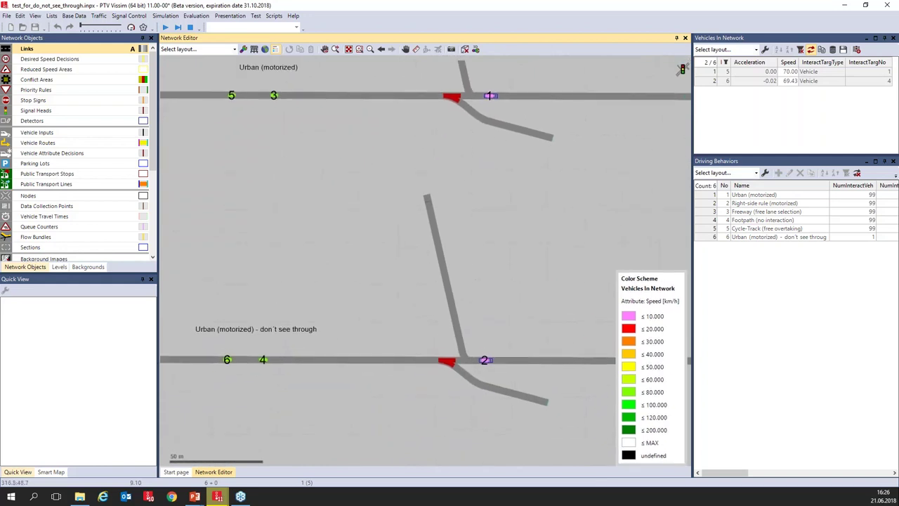
scroll(411, 166, "down", 1)
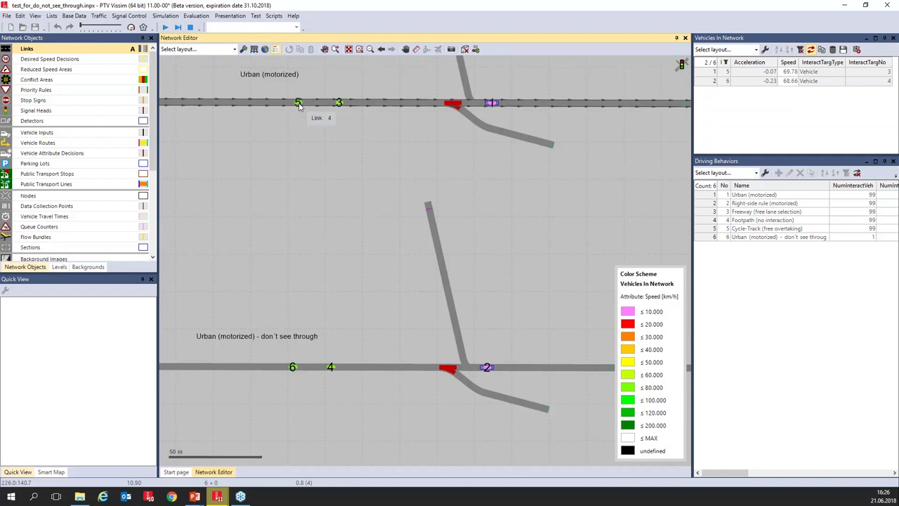
- Examine the interaction targets of vehicles 5 and 6 in the vehicle list and compare them with the vehicles ahead in both junctions
left_click_drag(647, 120, 569, 150)
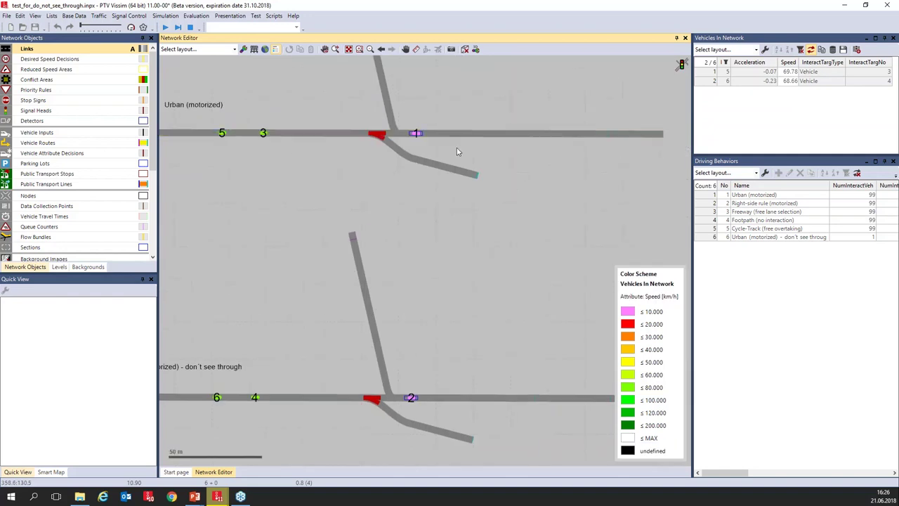
scroll(412, 138, "up", 3)
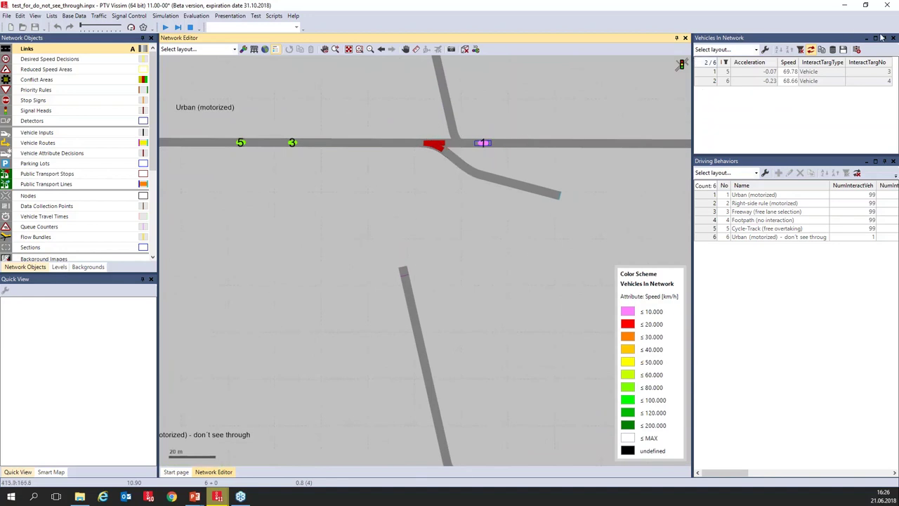
left_click(712, 73)
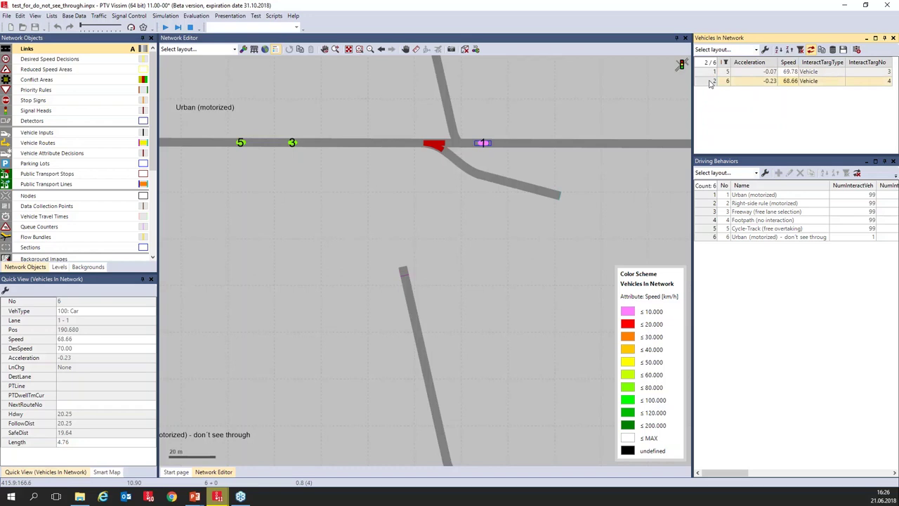
left_click(820, 81)
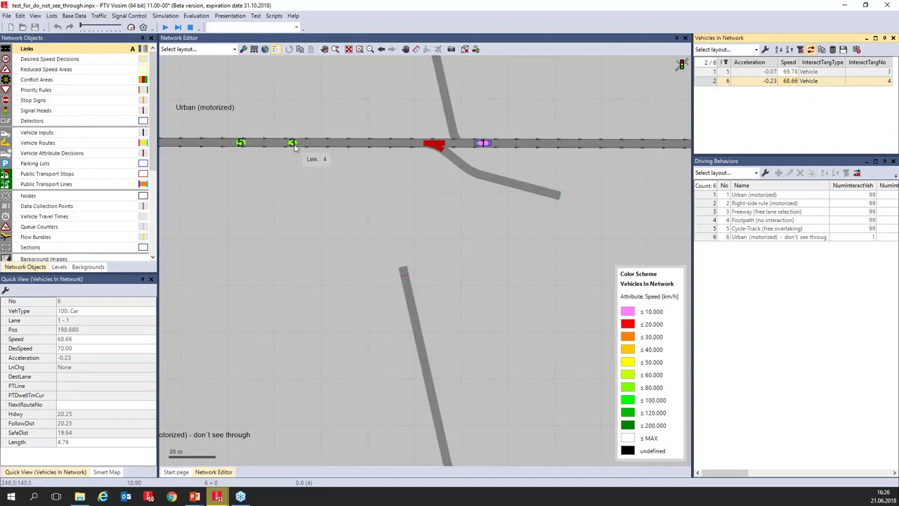
left_click_drag(304, 182, 260, 287)
left_click(265, 279)
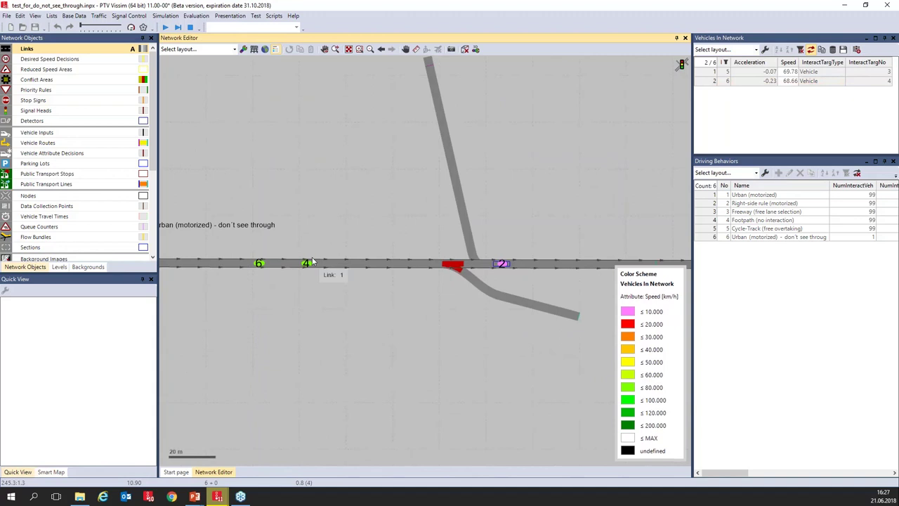
left_click_drag(512, 134, 435, 232)
left_click_drag(335, 219, 349, 210)
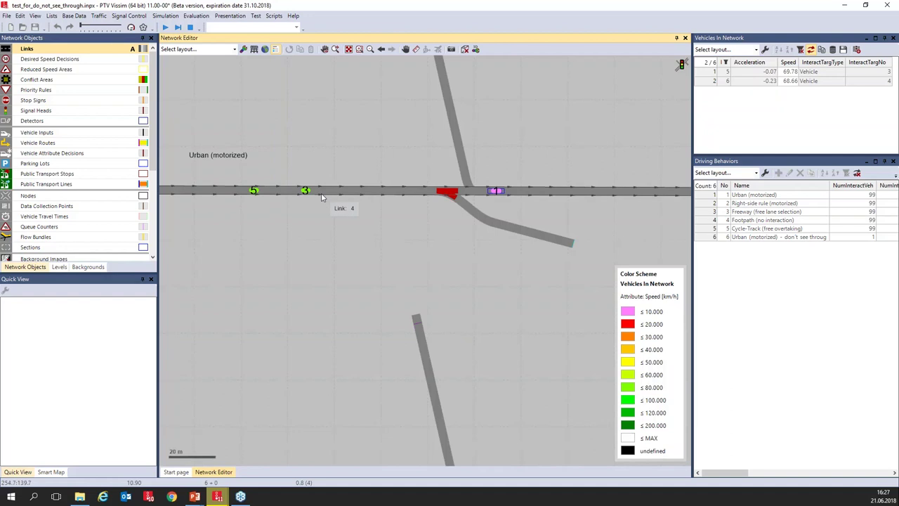
- Advance the simulation to 12.00 s and check the interaction target numbers of vehicles 5 and 6 against both junctions
key("space")
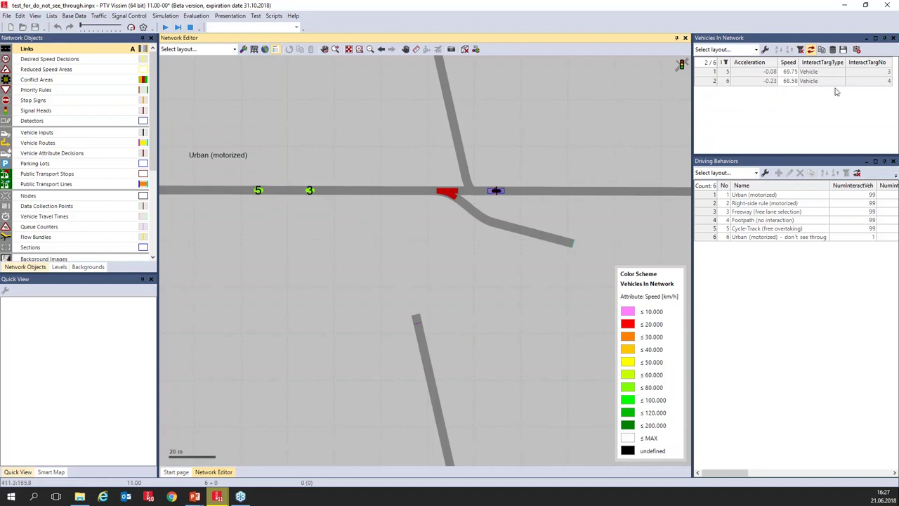
left_click(885, 73)
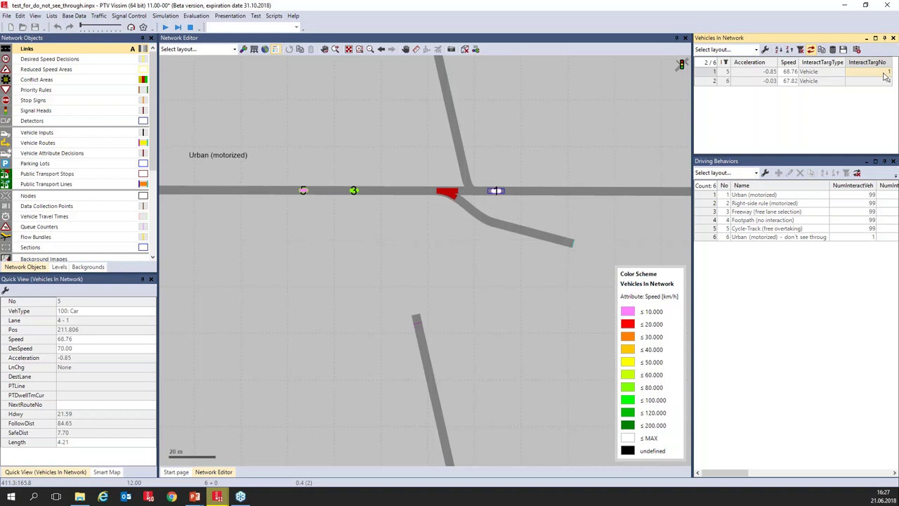
left_click(330, 243)
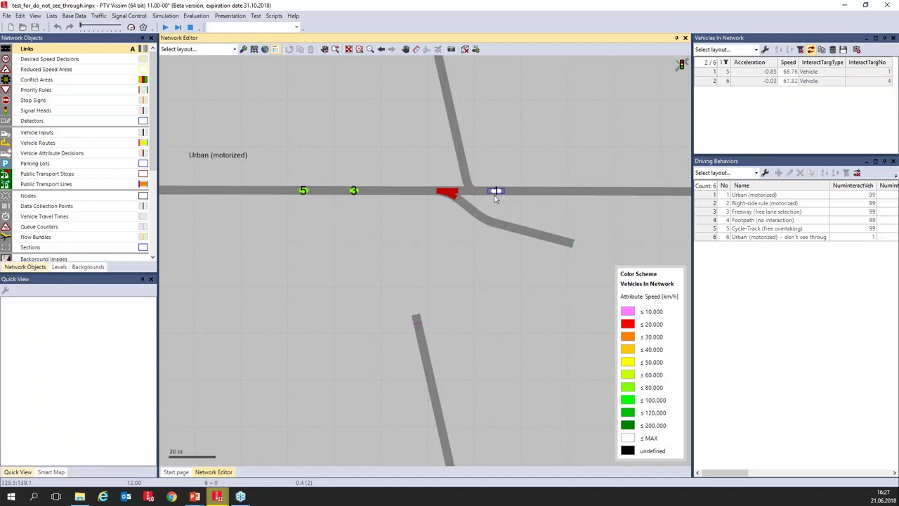
scroll(495, 198, "up", 1)
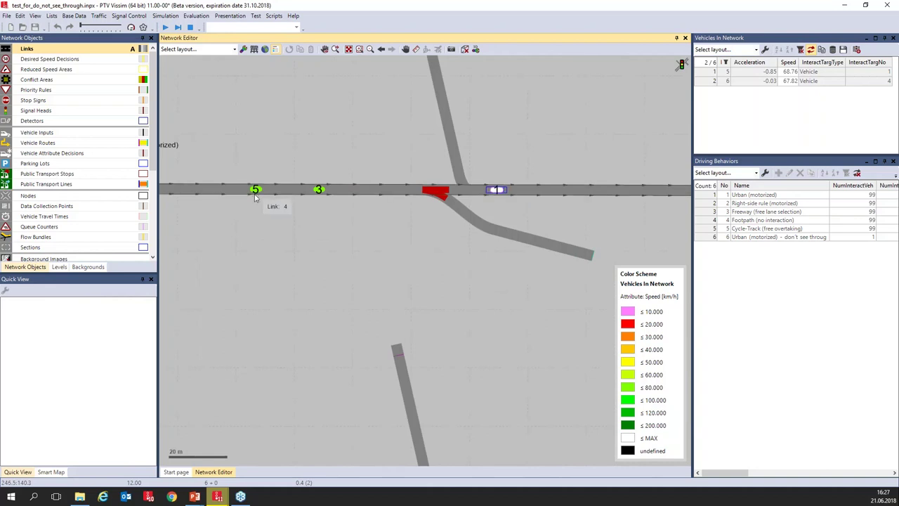
scroll(290, 231, "up", 3)
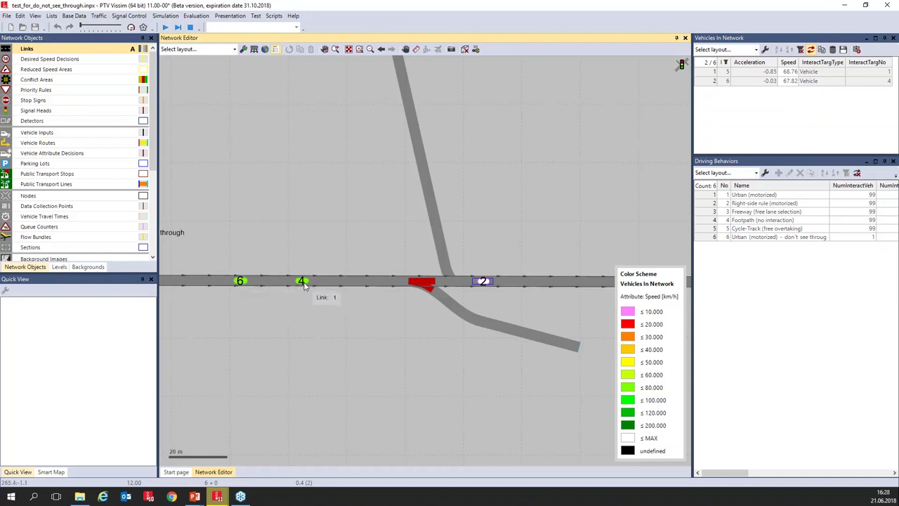
left_click(876, 82)
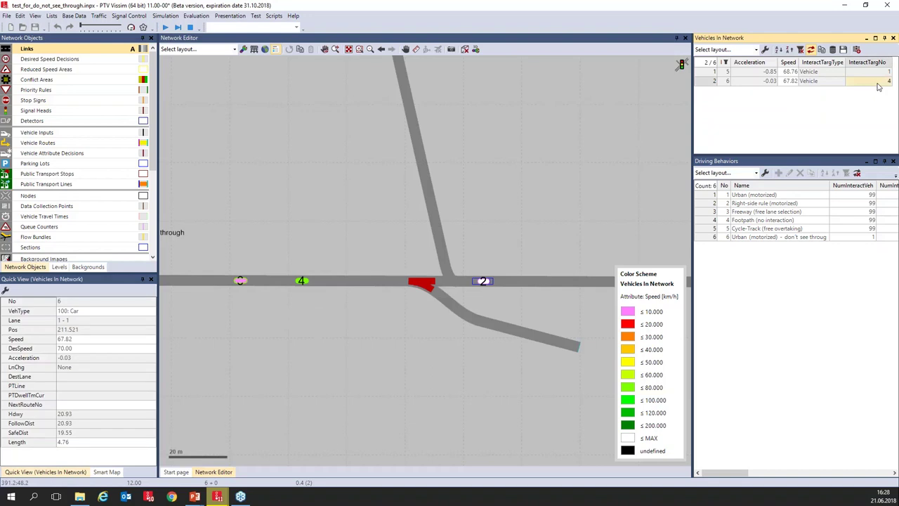
- Step the simulation to 17.20 s and inspect vehicle 6 approaching parked vehicle 2 at the "don´t see through" junction
scroll(507, 265, "up", 2)
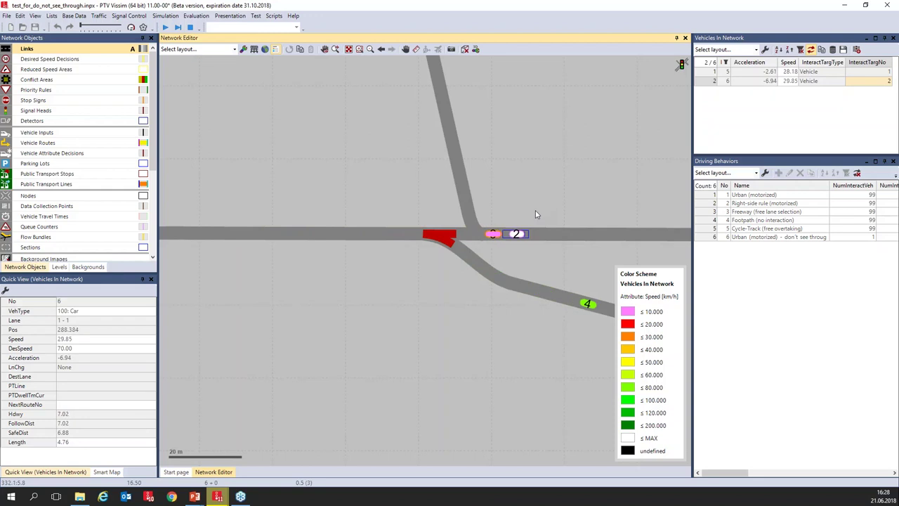
scroll(529, 217, "up", 2)
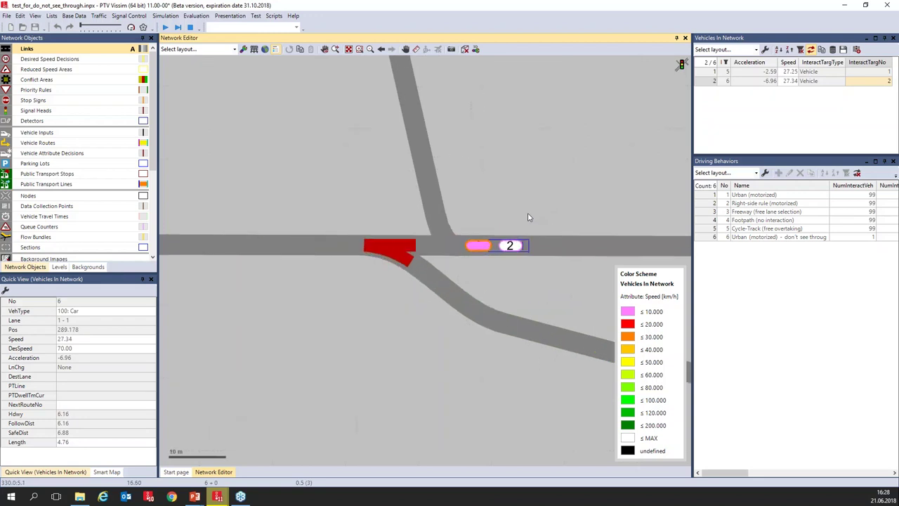
scroll(519, 223, "down", 1)
scroll(487, 250, "up", 1)
scroll(480, 247, "up", 2)
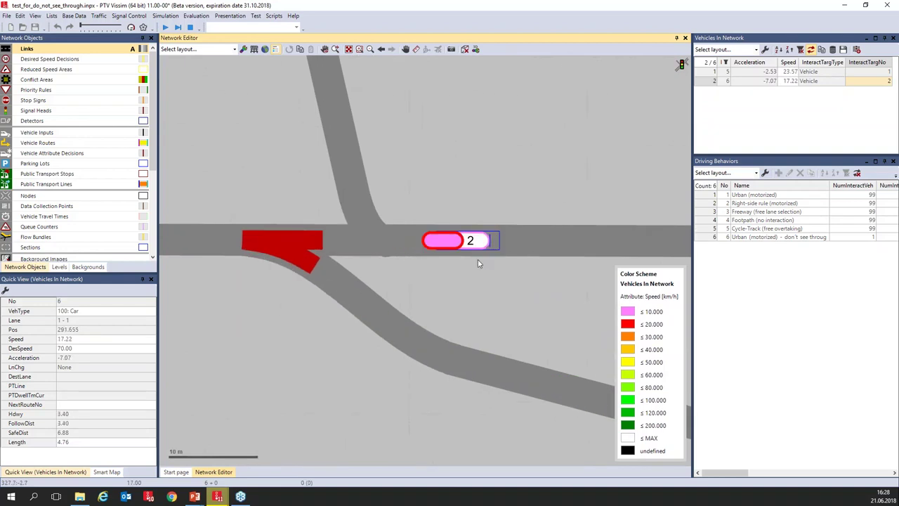
left_click_drag(527, 206, 492, 233)
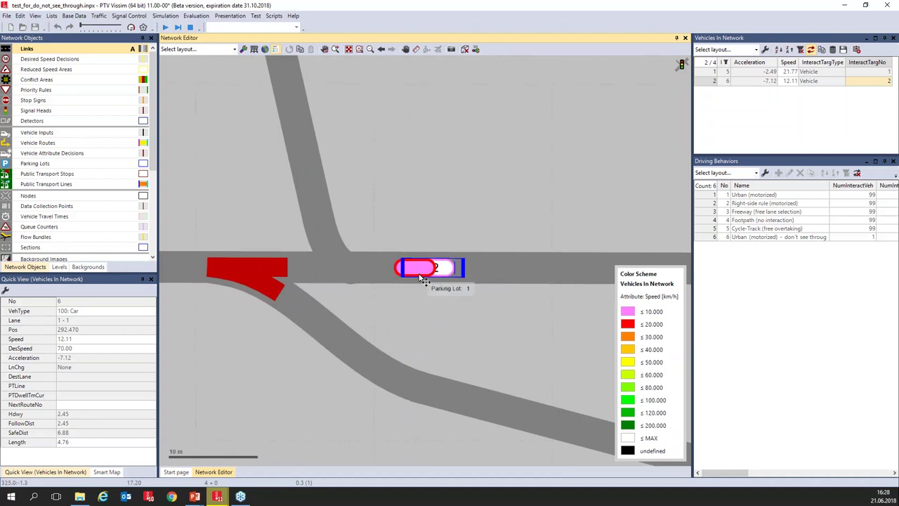
- Step the simulation to 21.20 s while inspecting vehicle 5 braking behind parked vehicle 1 at the "Urban (motorized)" junction
scroll(462, 197, "down", 4)
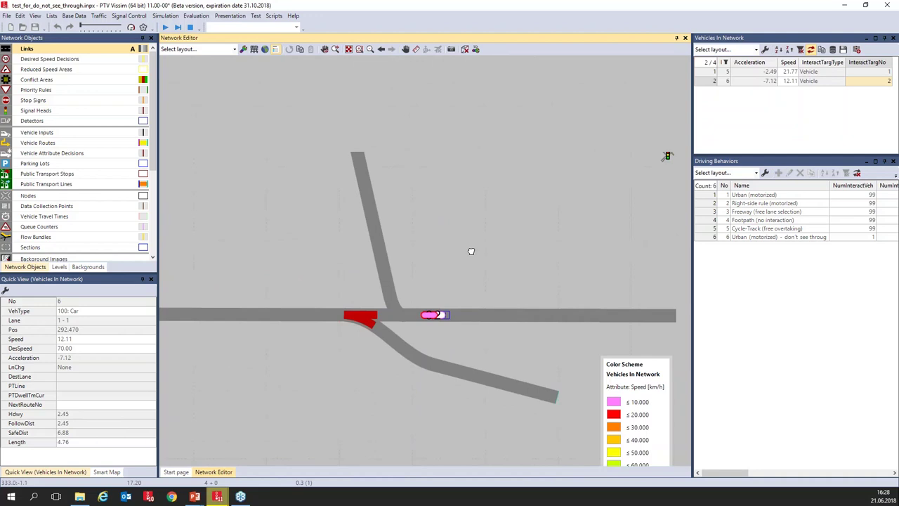
scroll(434, 220, "up", 3)
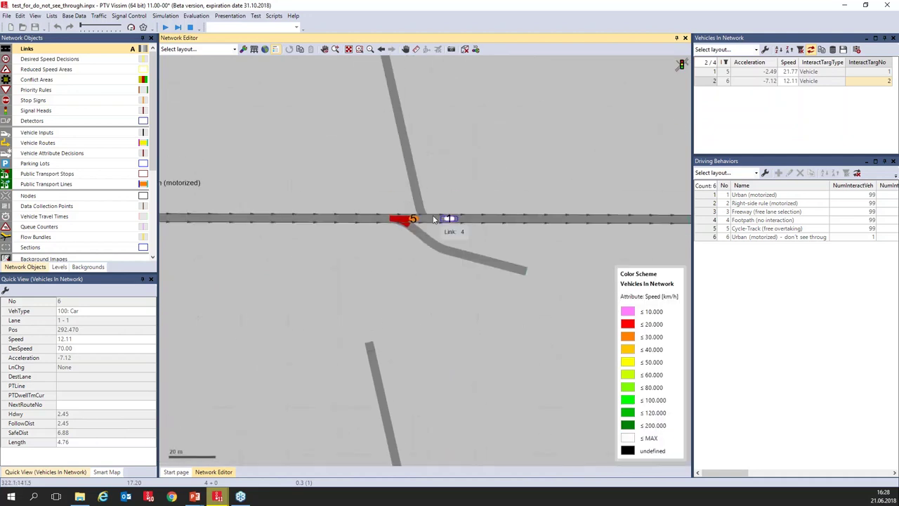
scroll(434, 220, "up", 3)
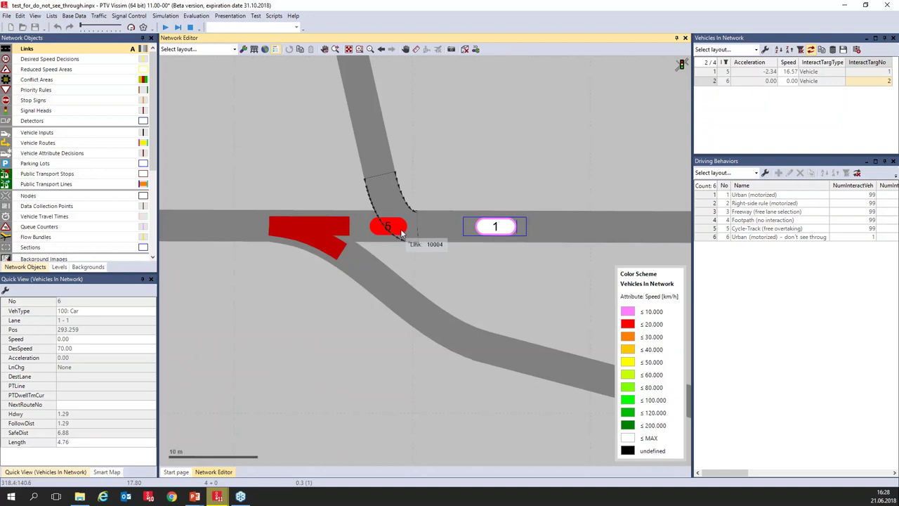
scroll(422, 232, "up", 1)
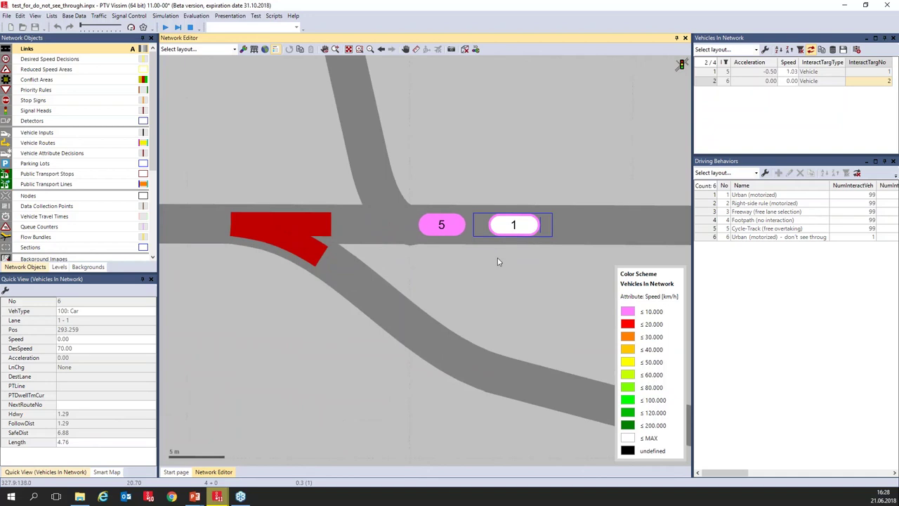
scroll(528, 285, "down", 5)
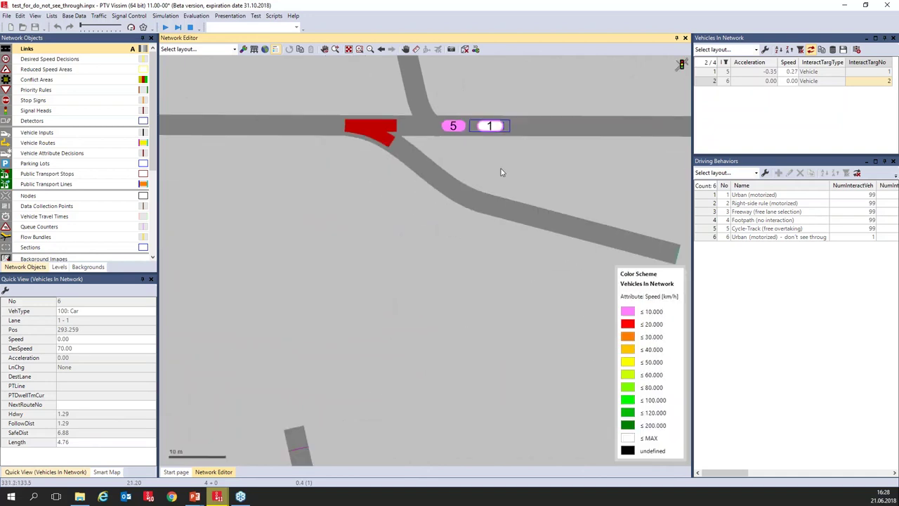
- Open the Driving Behaviors list and dock it below the network view, keeping the network displayed
scroll(499, 197, "down", 3)
left_click_drag(478, 173, 461, 203)
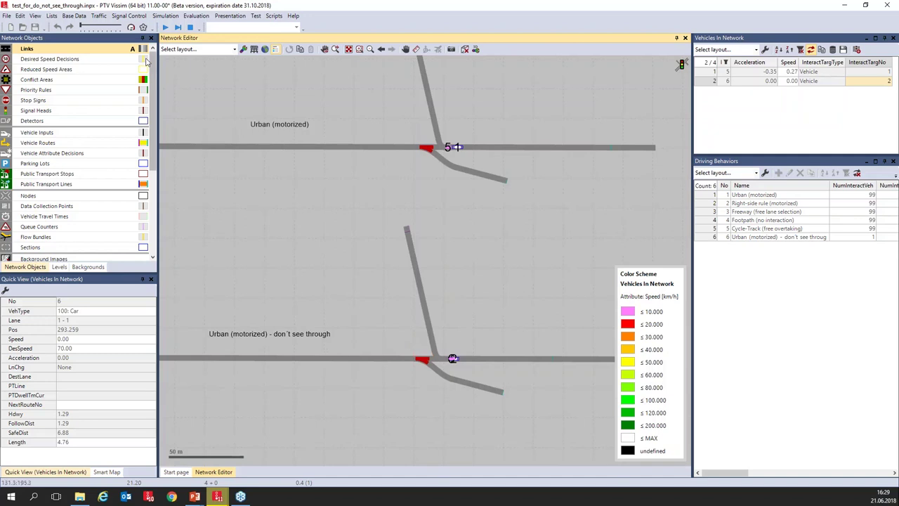
left_click(74, 16)
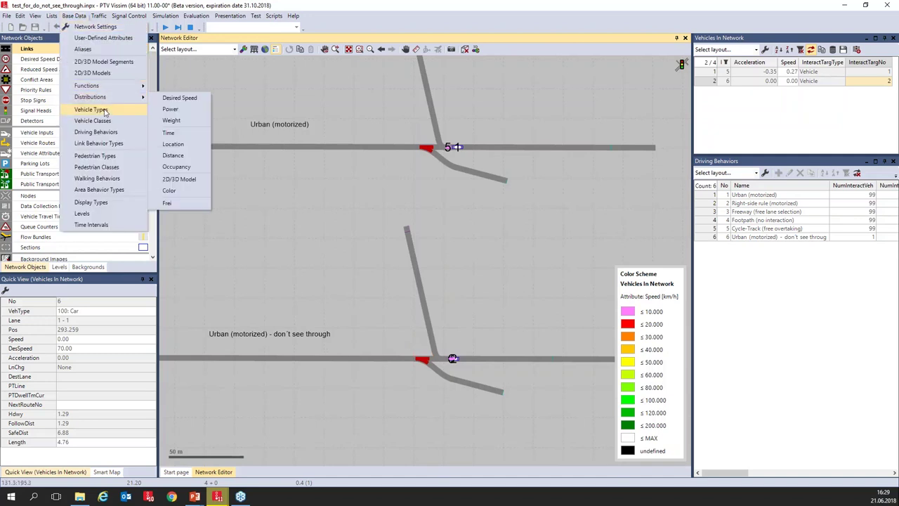
left_click(97, 132)
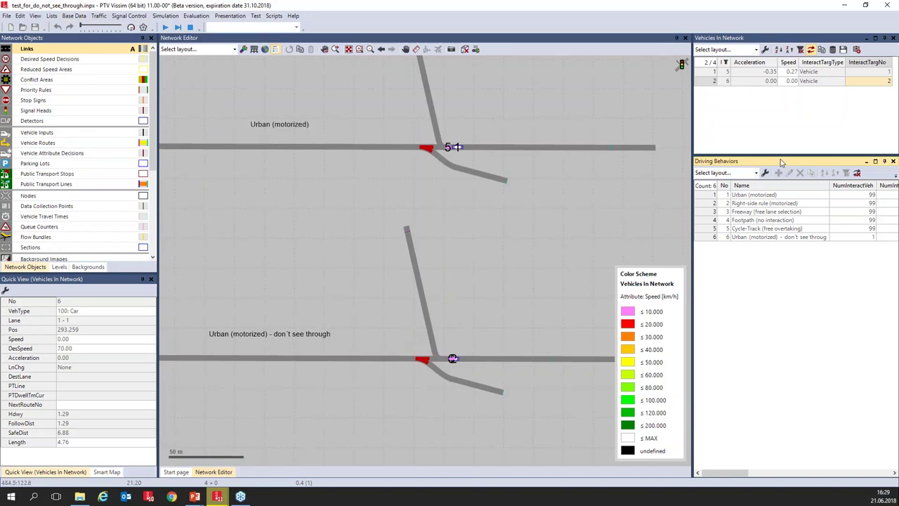
left_click_drag(781, 163, 170, 356)
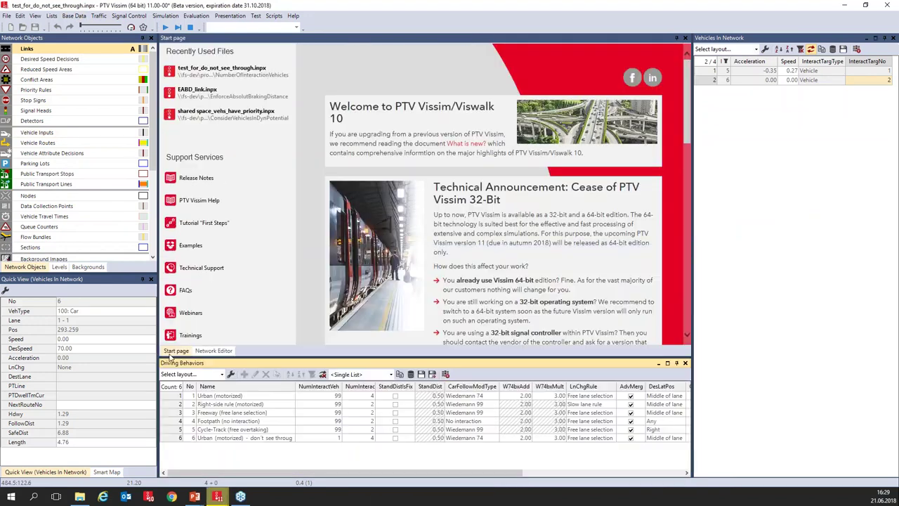
left_click(212, 351)
- Select the "Urban (motorized) - don´t see through" driving behavior and examine its remaining attributes in the list
left_click(179, 437)
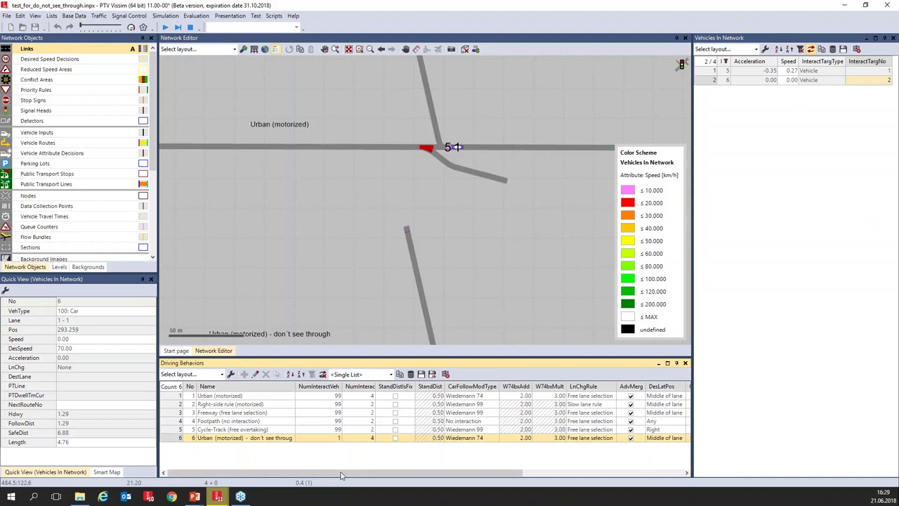
left_click_drag(342, 476, 344, 477)
scroll(355, 225, "down", 2)
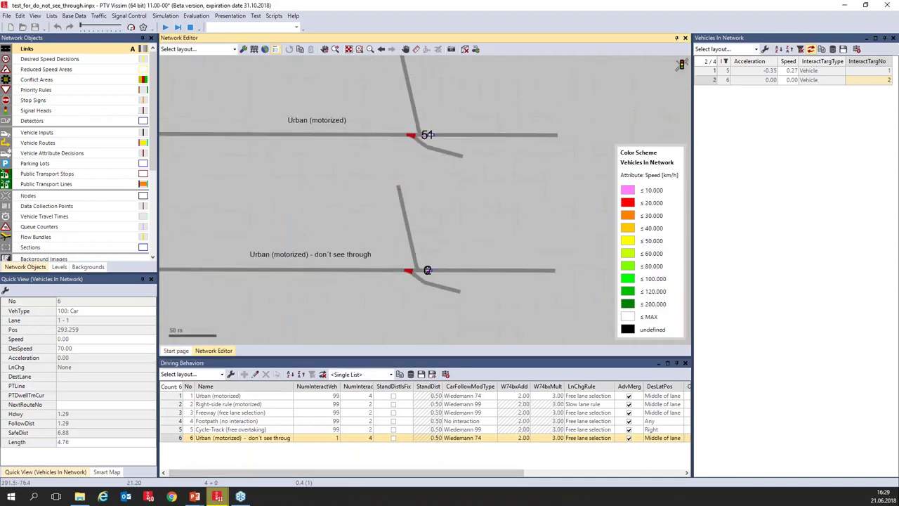
left_click_drag(509, 477, 678, 479)
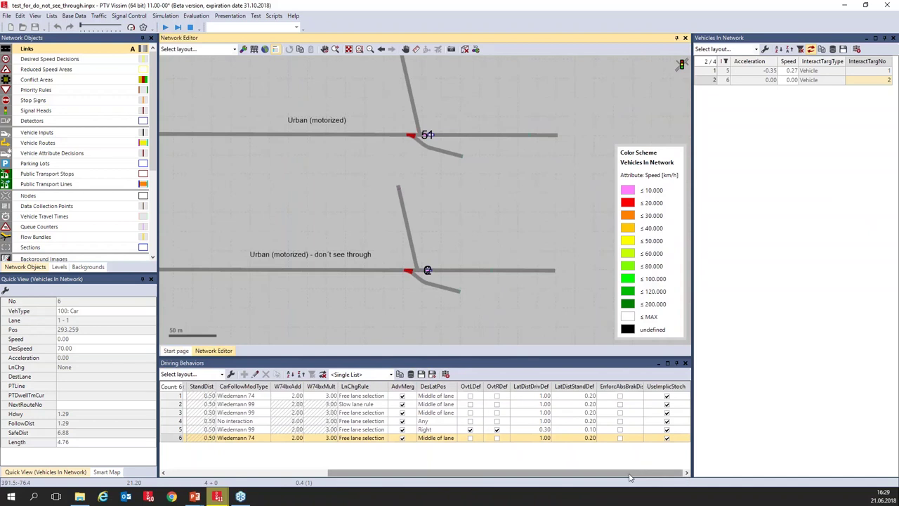
- Open the settings of the "Urban (motorized) - don´t see through" driving behavior, examine its number of interaction vehicles, and close them without changes
left_click_drag(423, 476, 263, 473)
left_click(173, 438)
double_click(203, 439)
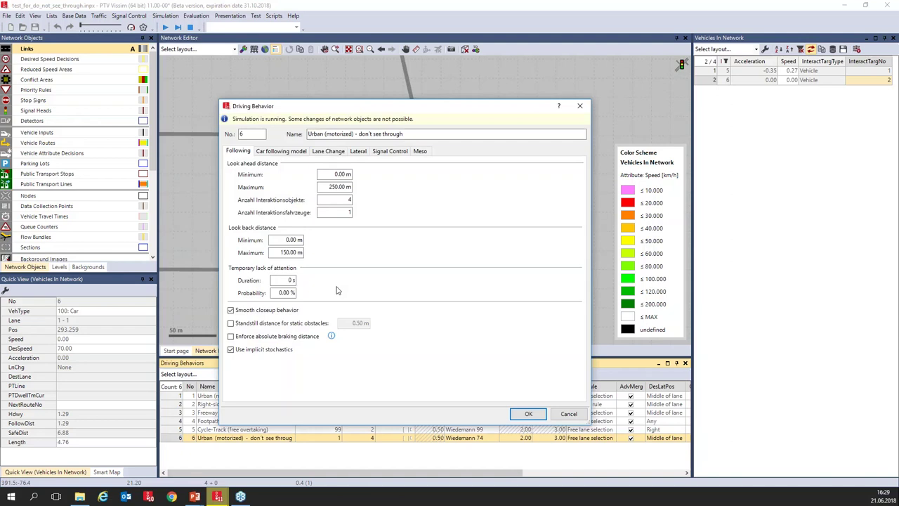
left_click(342, 213)
left_click(569, 413)
- Inspect vehicle 6 close up at the red conflict area of the "don´t see through" junction, and compare both junctions
scroll(422, 266, "up", 4)
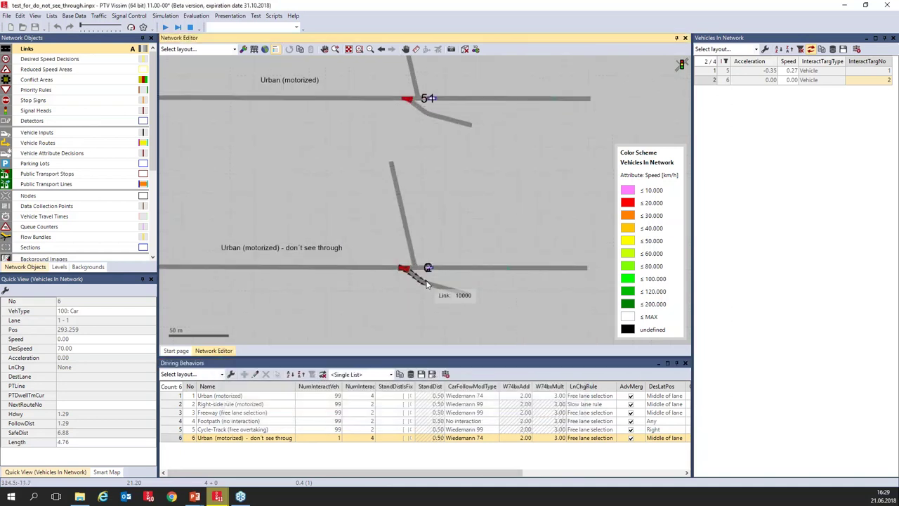
scroll(437, 274, "up", 2)
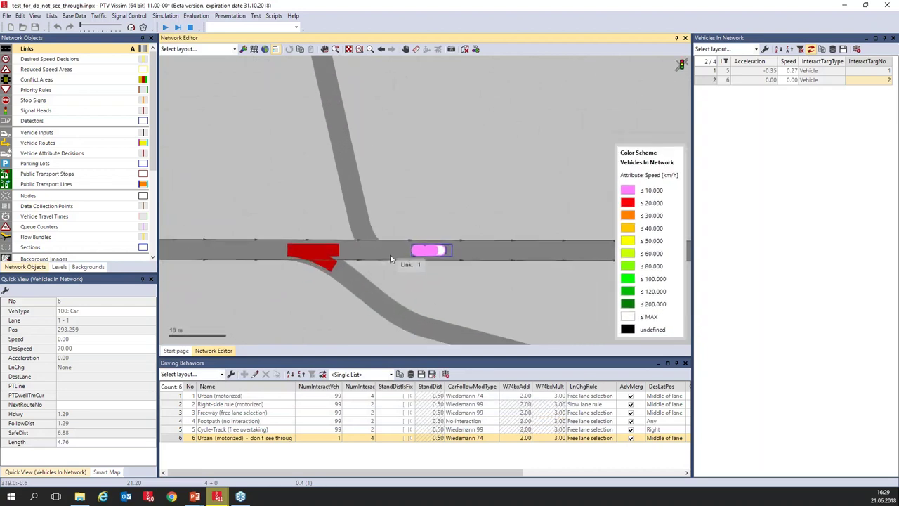
left_click_drag(405, 278, 406, 265)
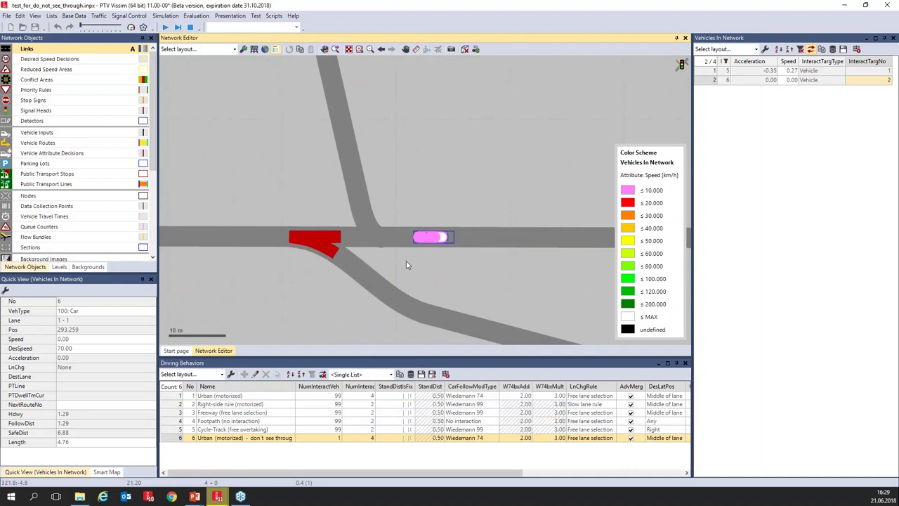
scroll(482, 197, "down", 2)
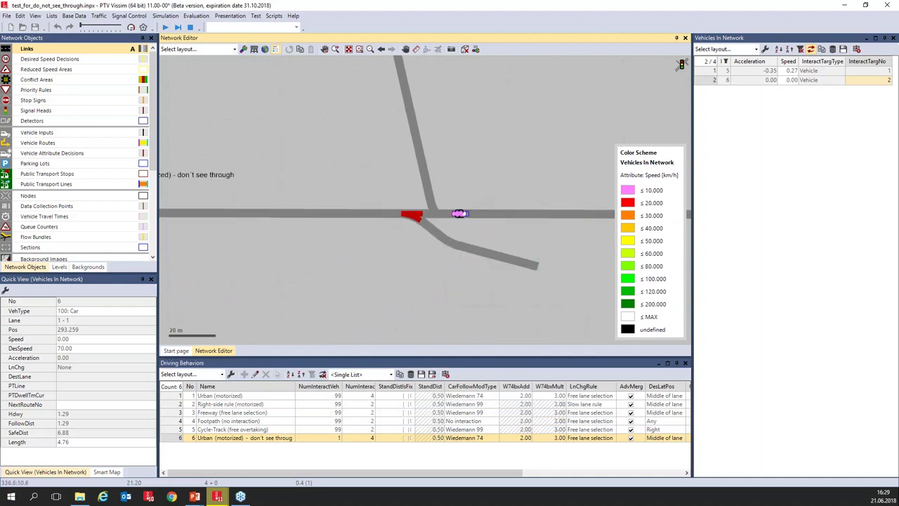
scroll(482, 198, "down", 3)
left_click_drag(451, 217, 442, 238)
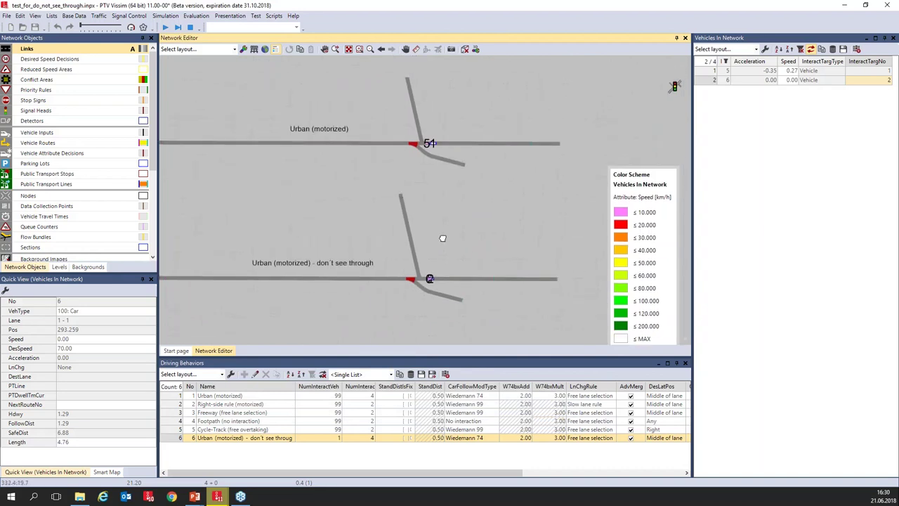
- Run the simulation continuously past 71.00 s and inspect vehicle 6 standing over parked vehicle 2 at the "don´t see through" junction
left_click(190, 26)
left_click(166, 27)
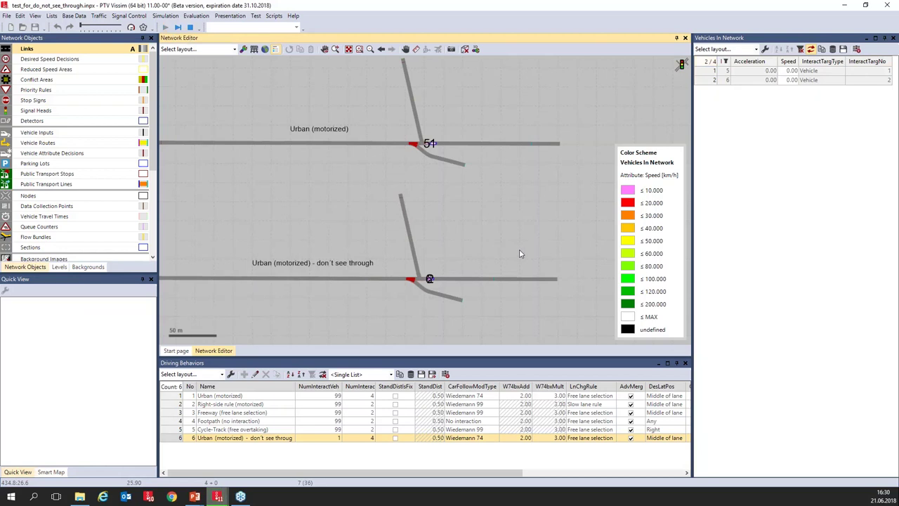
scroll(491, 249, "up", 2)
scroll(446, 271, "up", 2)
scroll(390, 316, "up", 3)
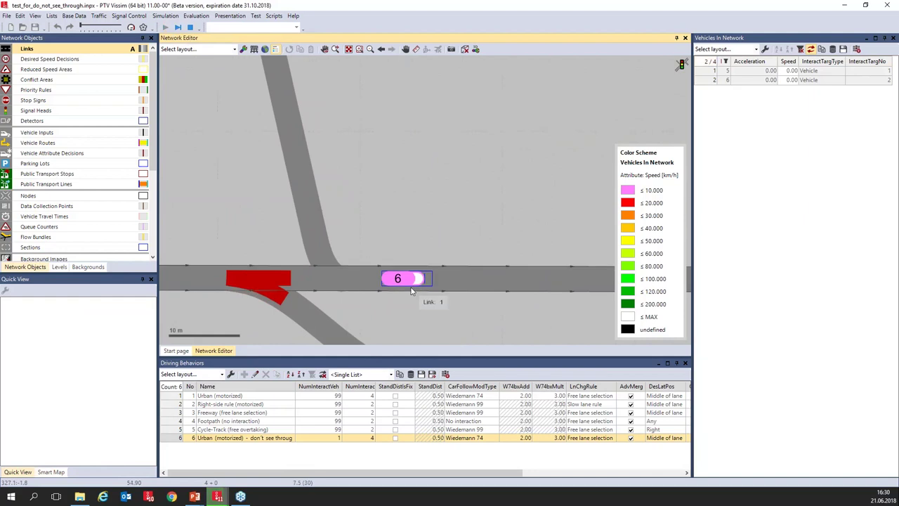
key("Right")
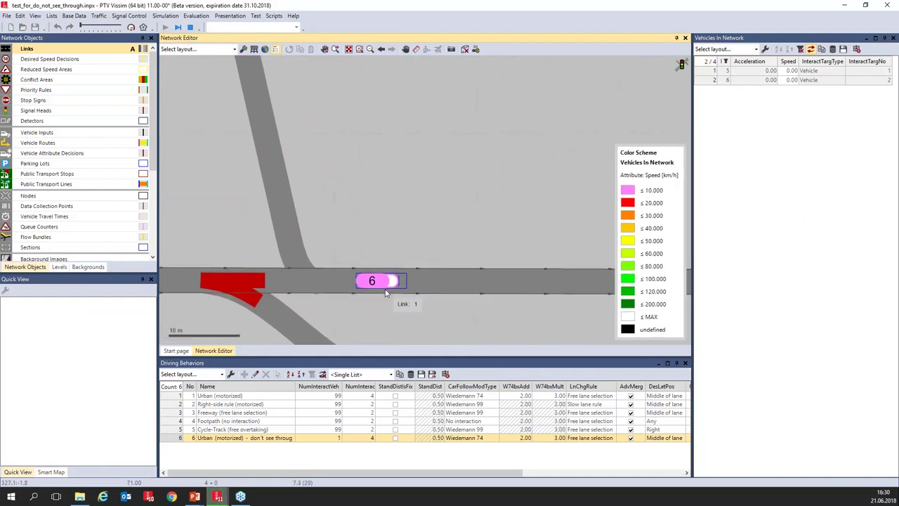
scroll(411, 190, "down", 3)
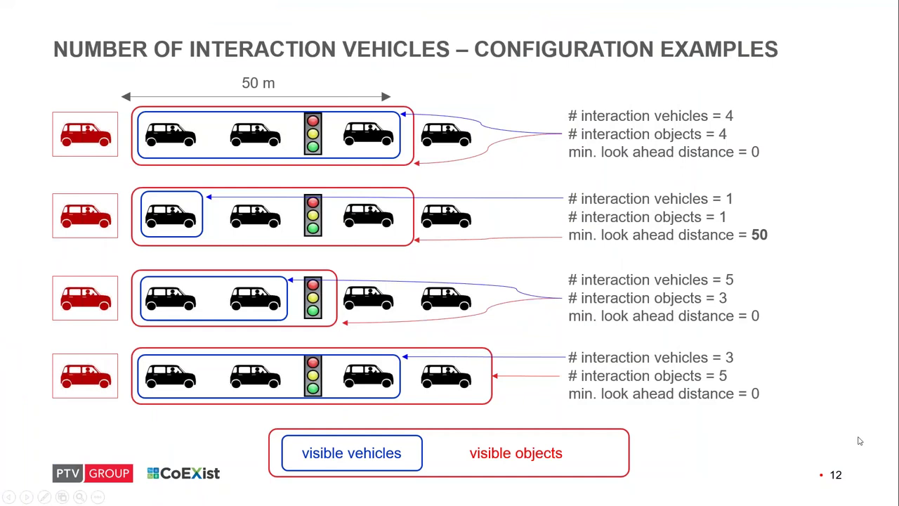
left_click(841, 405)
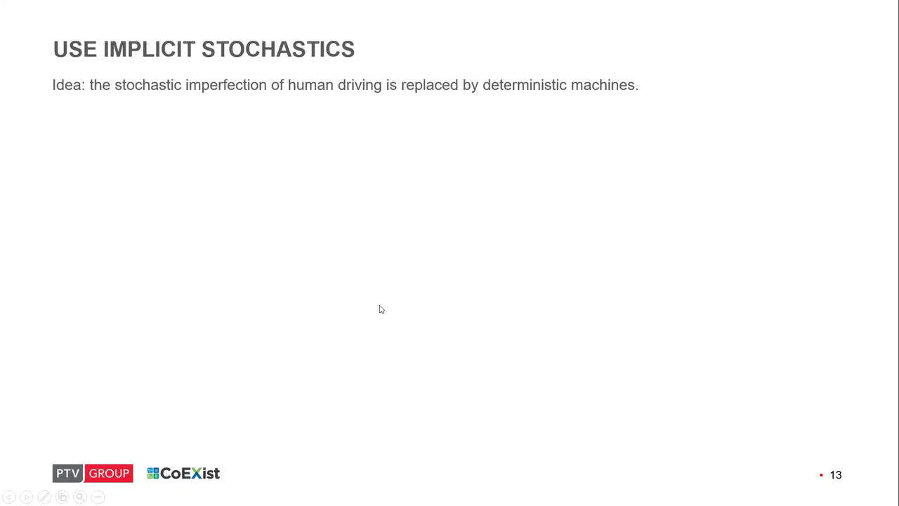
key("Right")
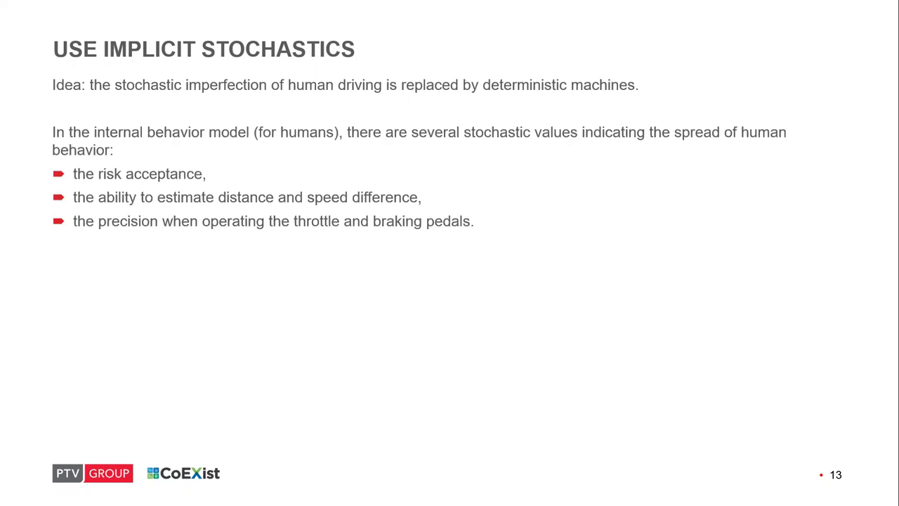
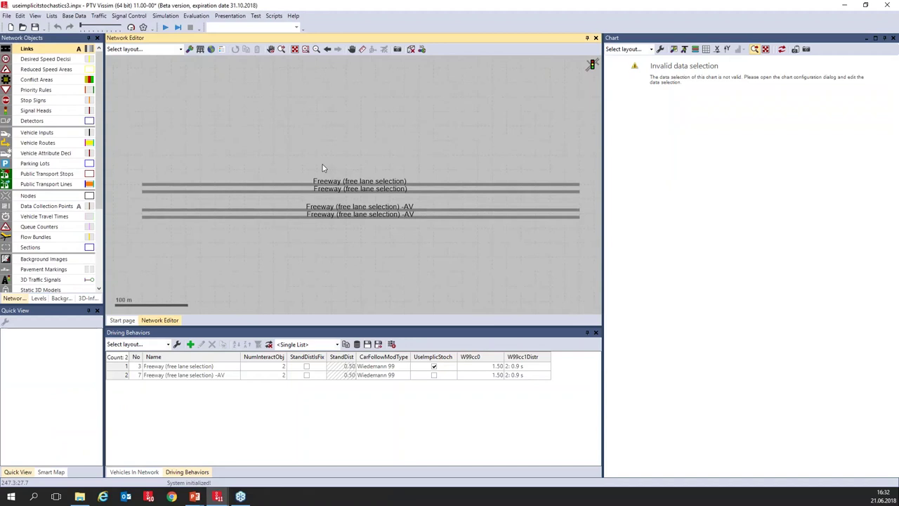
- Start the useimplicitstochastics3 simulation with one step to 0.10 s and inspect the leading vehicles on the four freeway links
key("F5")
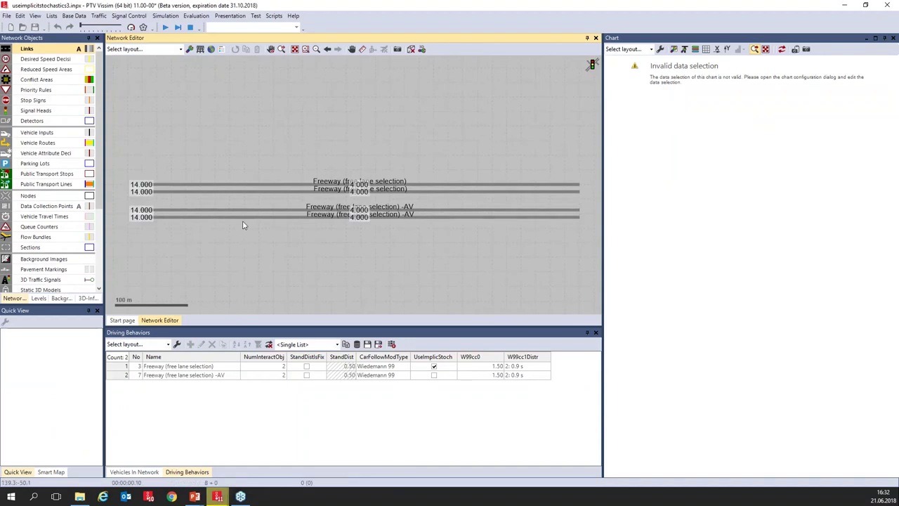
scroll(257, 244, "up", 3)
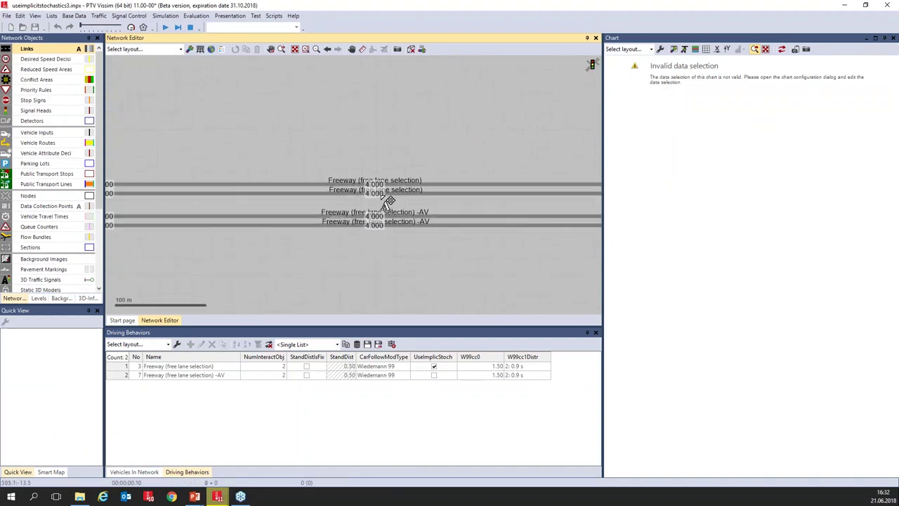
scroll(357, 198, "up", 3)
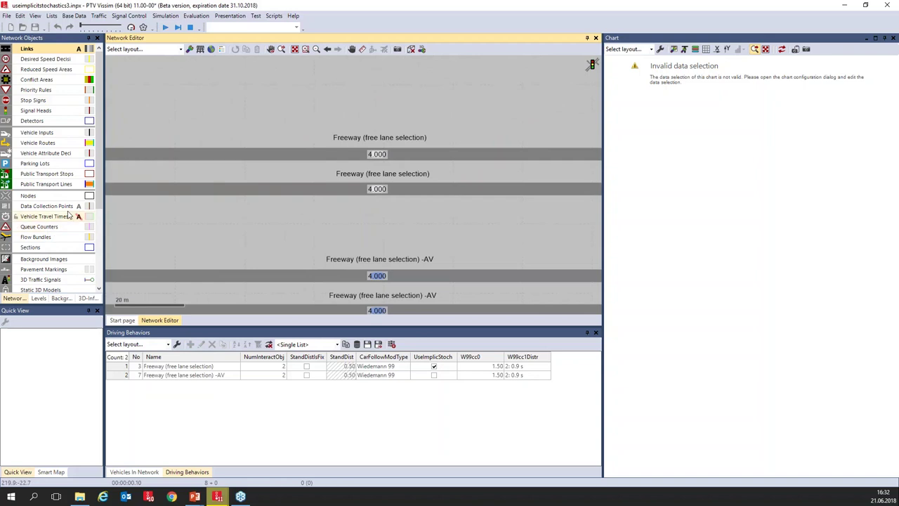
- Set the label attribute of the vehicles in the network to Number
scroll(97, 217, "down", 4)
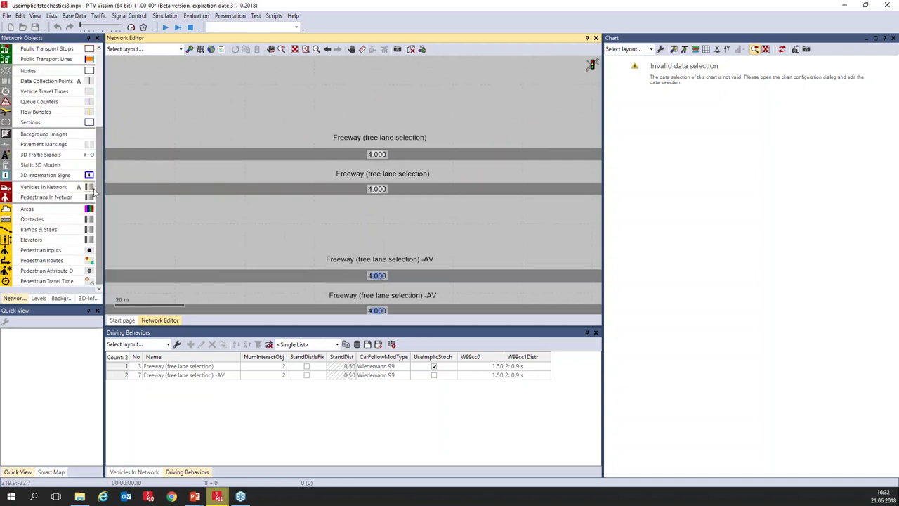
left_click(89, 188)
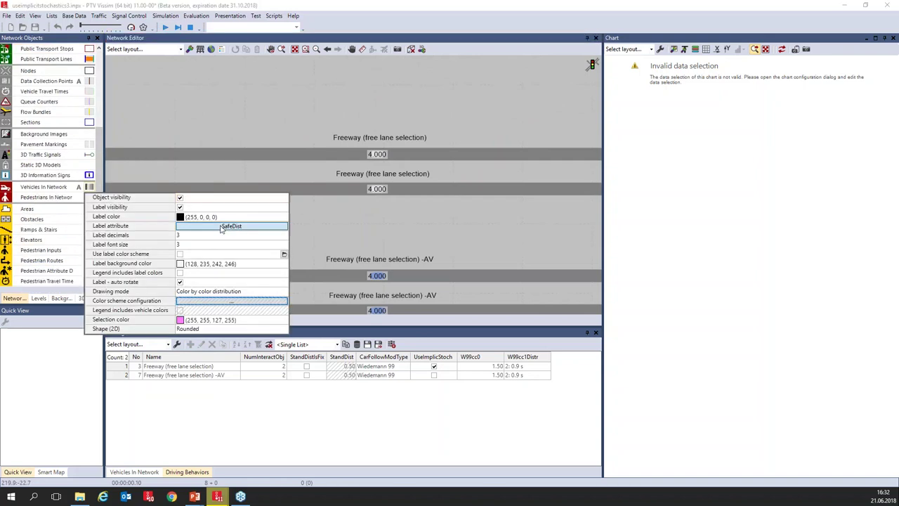
left_click(221, 227)
scroll(421, 211, "up", 15)
left_click(255, 234)
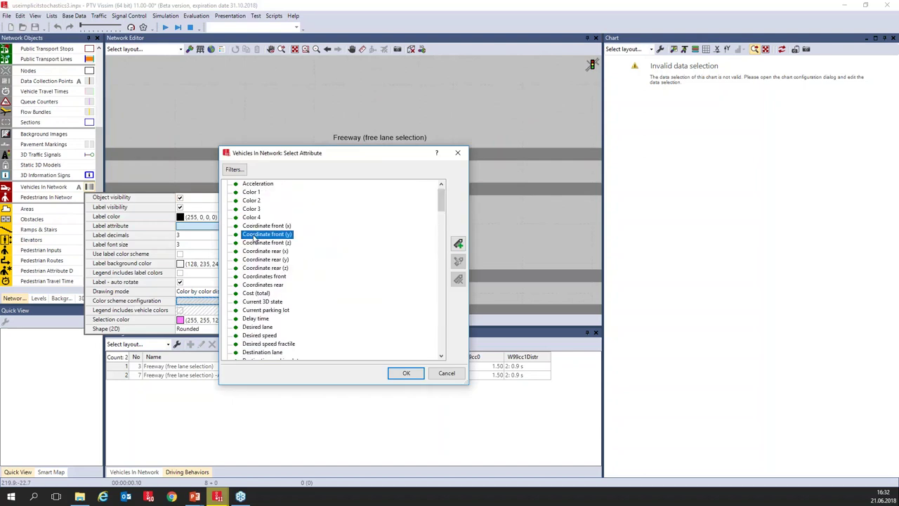
scroll(255, 238, "down", 10)
left_click(253, 351)
scroll(257, 348, "down", 2)
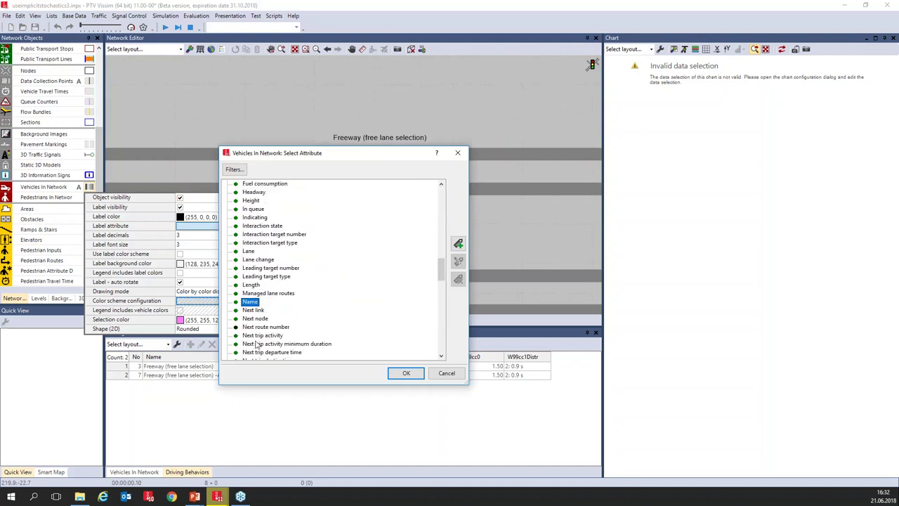
scroll(256, 320, "down", 1)
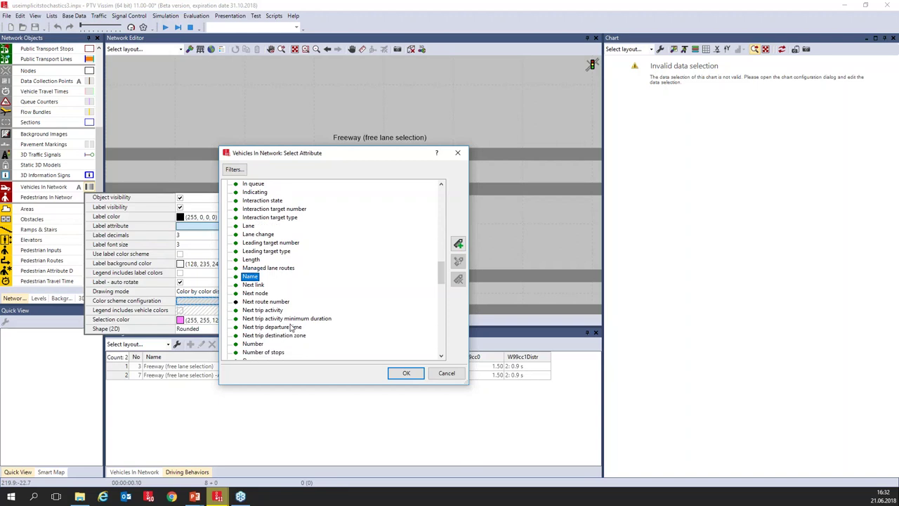
left_click(255, 344)
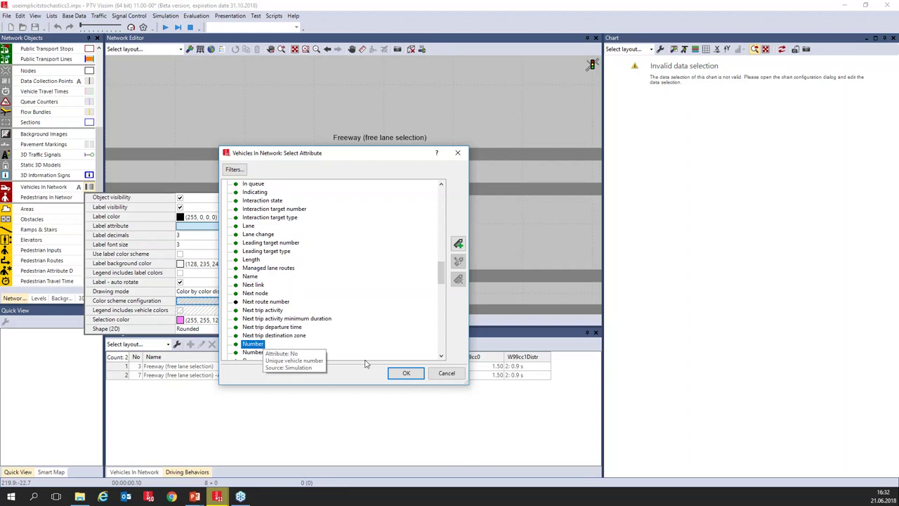
left_click(410, 373)
left_click(336, 231)
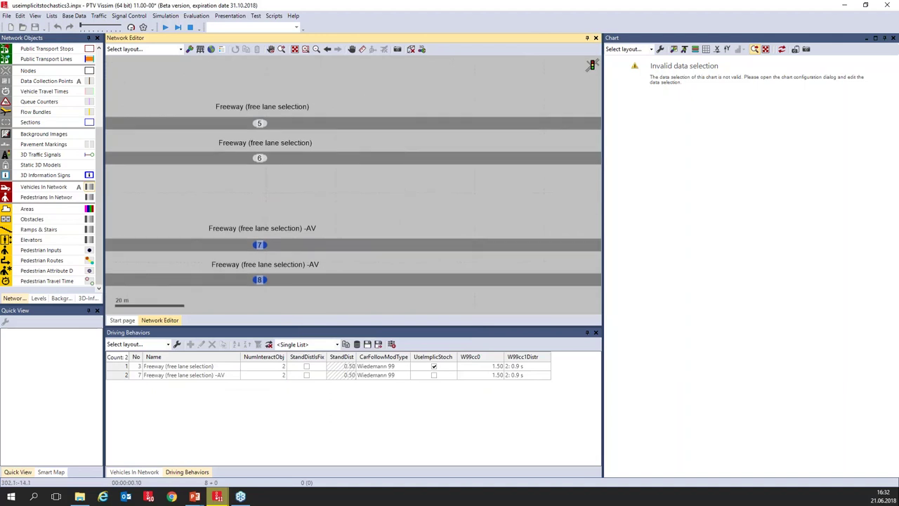
- Resume the simulation with all eight numbered vehicles on the four freeway links in view
scroll(274, 171, "down", 2)
scroll(312, 178, "up", 2)
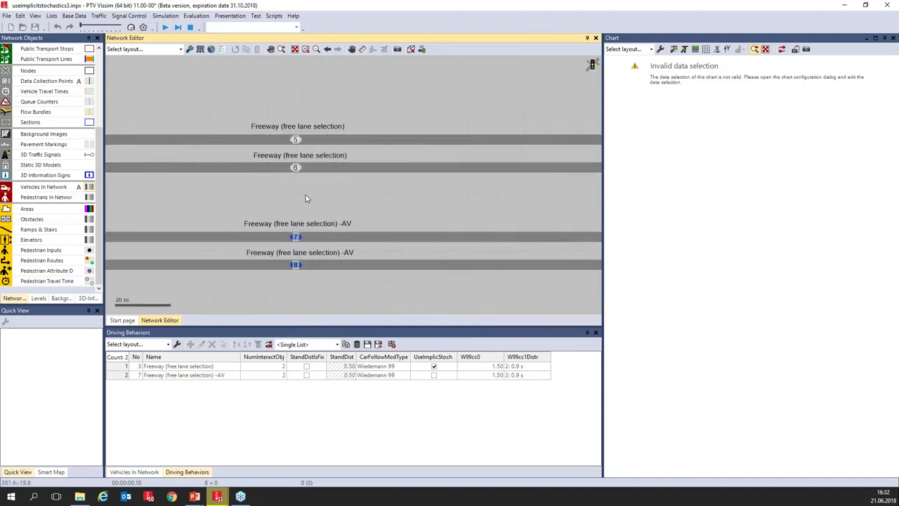
left_click_drag(306, 194, 439, 184)
scroll(301, 186, "down", 4)
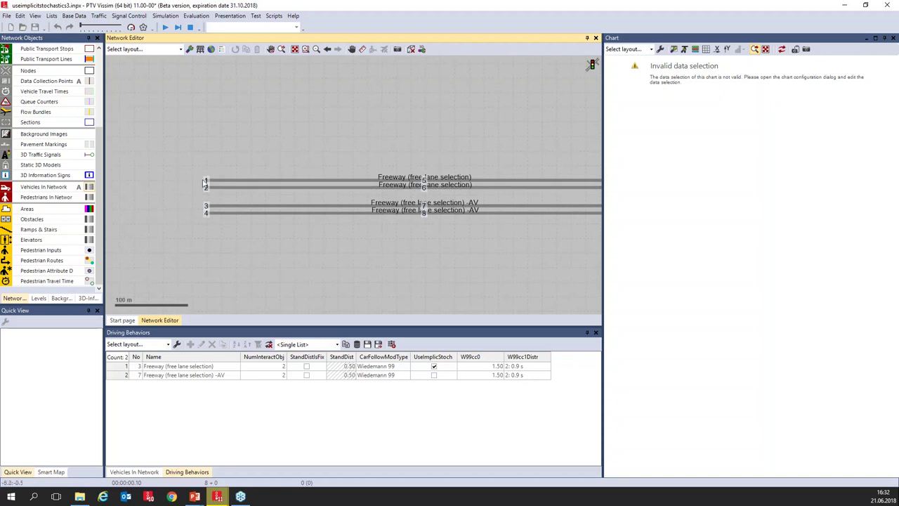
key("F5")
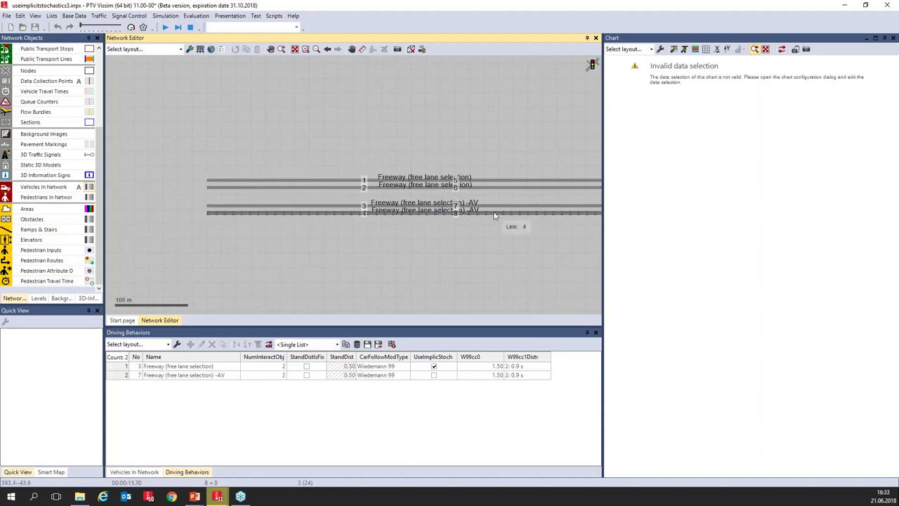
- Load the "show values" layout in the chart and follow the vehicle pairs up to simulation time 34.10 s
left_click(650, 49)
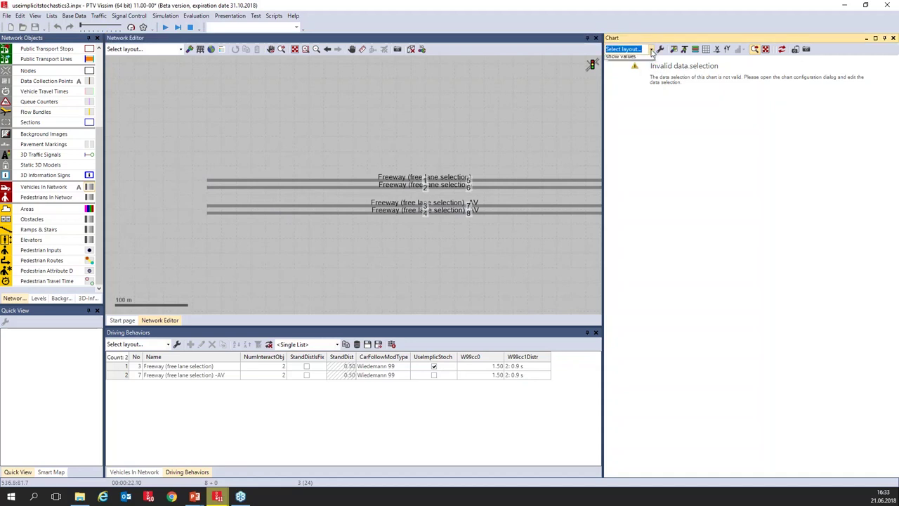
left_click(621, 57)
left_click_drag(479, 223, 373, 230)
scroll(373, 230, "up", 3)
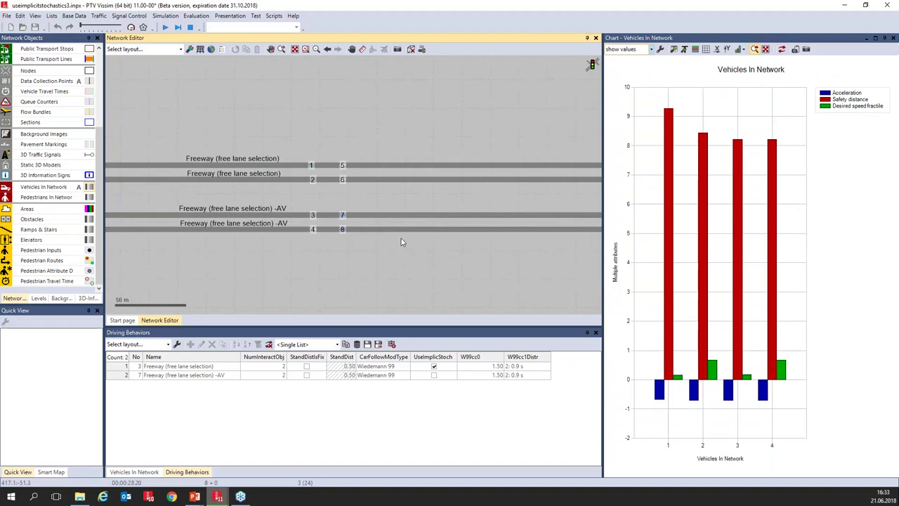
scroll(407, 200, "down", 1)
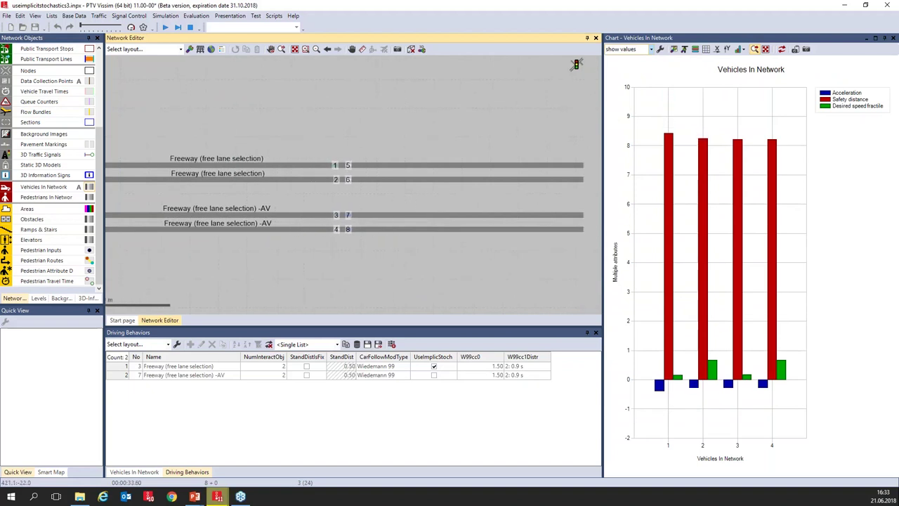
scroll(291, 200, "up", 3)
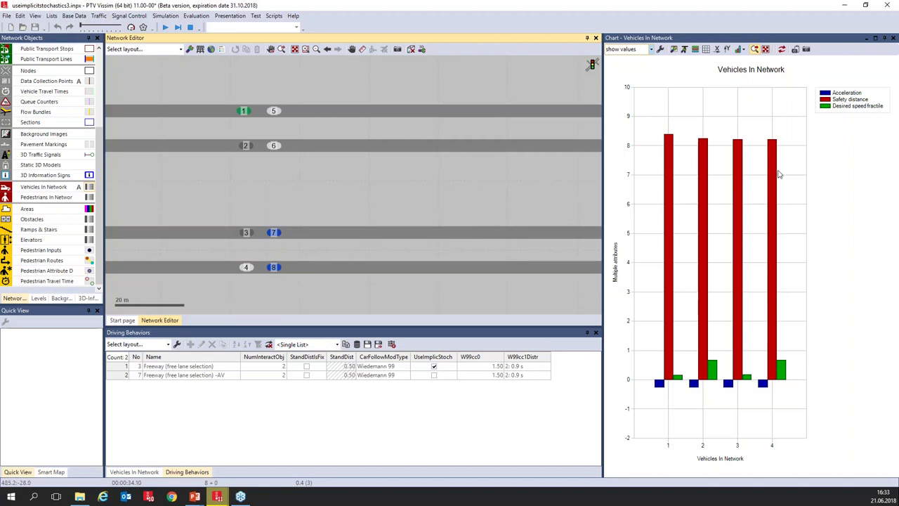
- Select the "Freeway (free lane selection) -AV" behavior and read the safety distance bars of vehicles 4, 3 and 2 in the chart
mouse_move(774, 168)
left_click(125, 376)
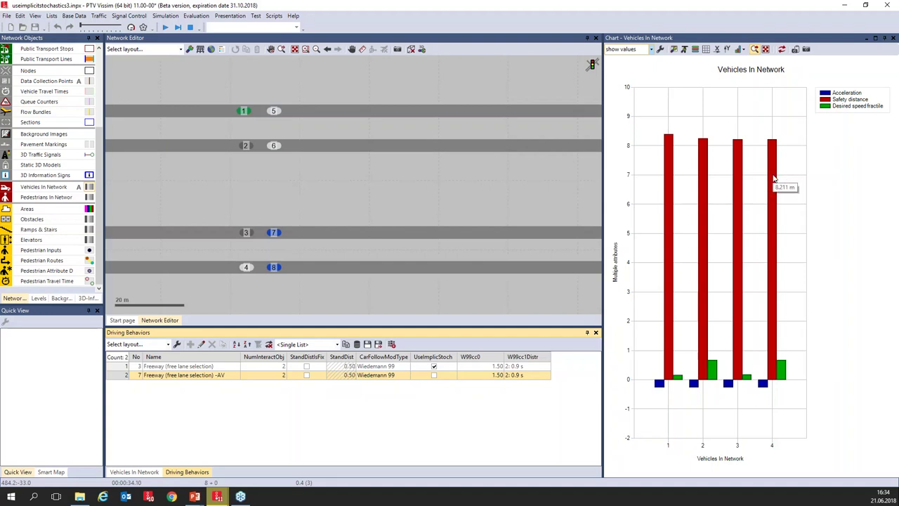
mouse_move(741, 165)
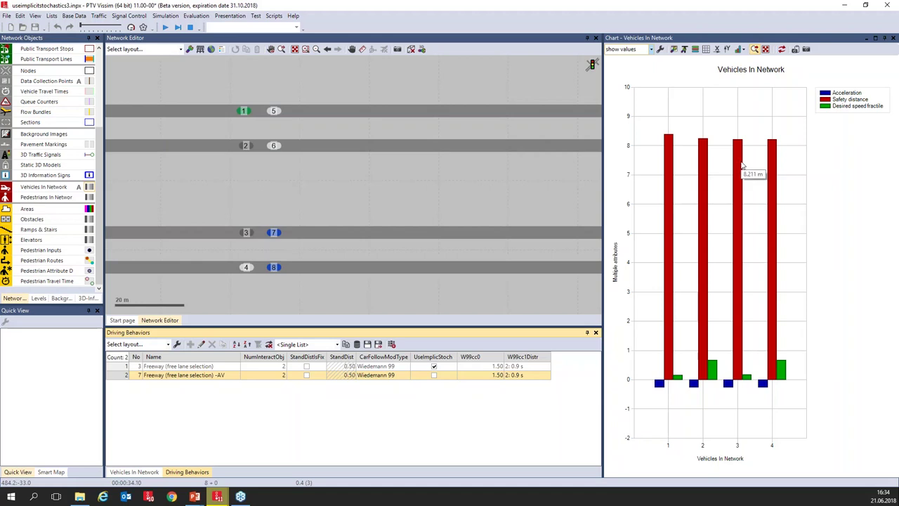
mouse_move(704, 162)
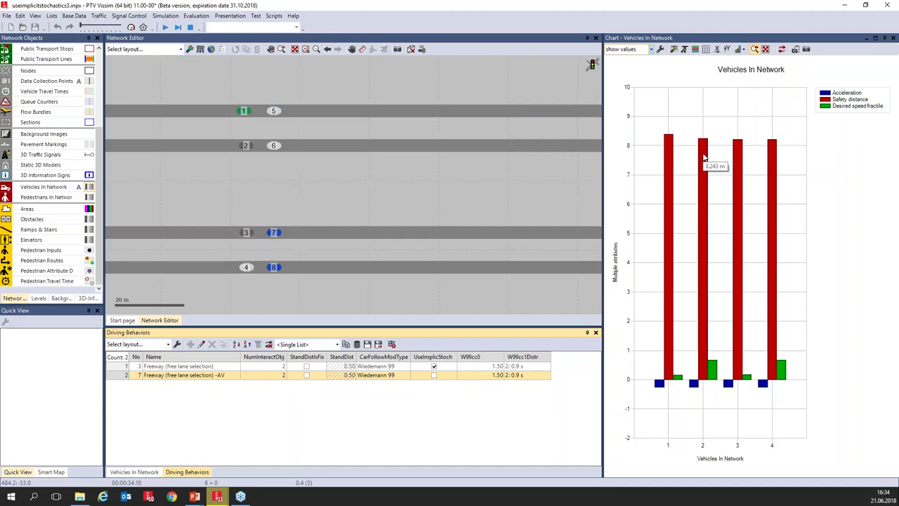
- Set the label attribute of the vehicles in the network to Safety distance
left_click(89, 188)
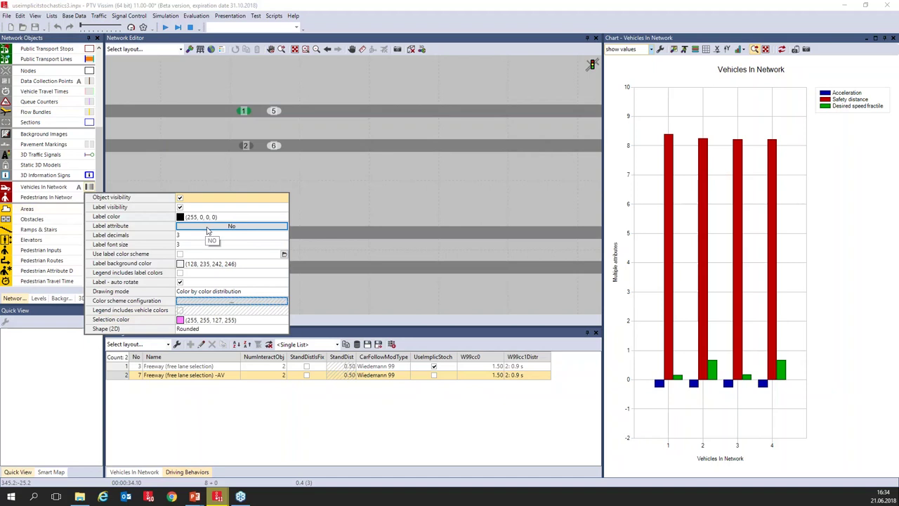
left_click(208, 226)
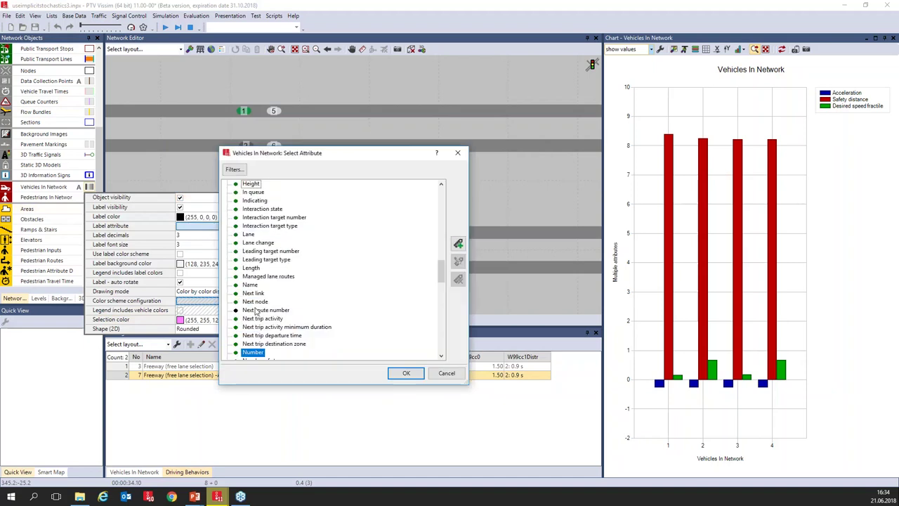
left_click(255, 311)
scroll(255, 311, "down", 4)
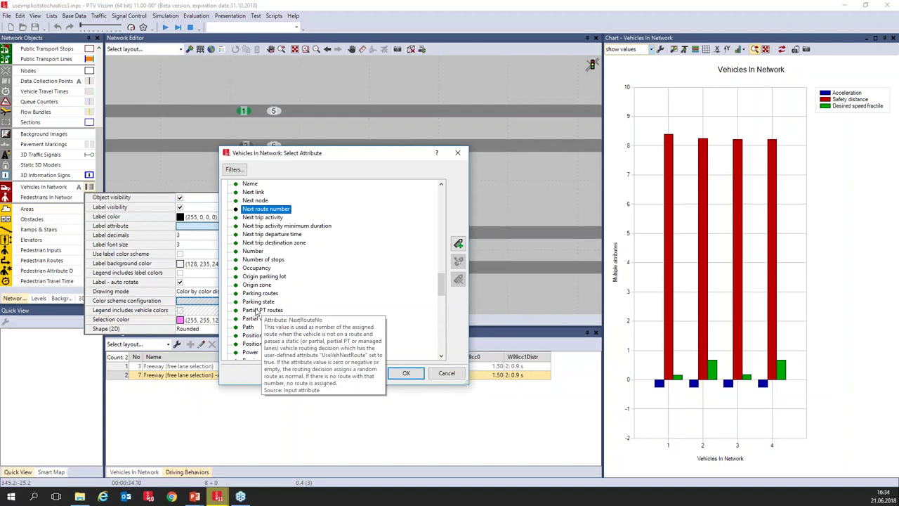
scroll(257, 311, "down", 5)
double_click(272, 355)
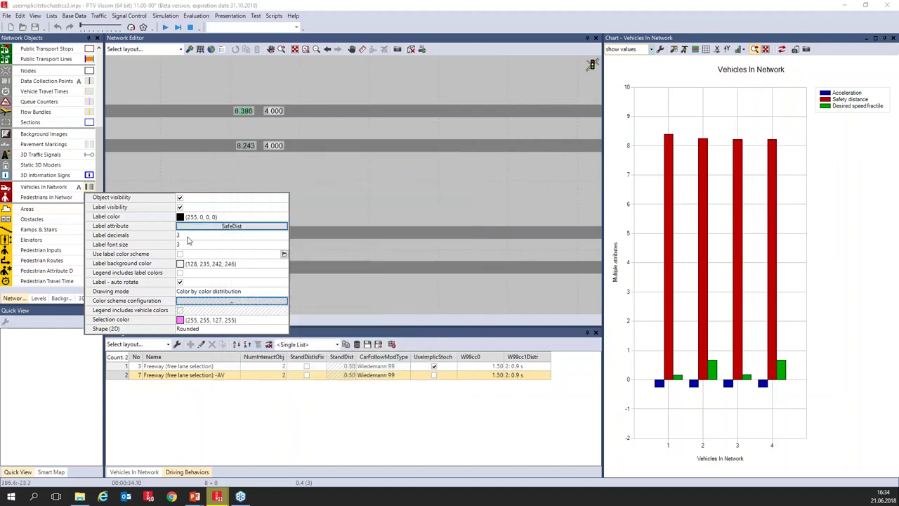
- Enlarge the vehicle label font and compare the safety distance labels on the four freeway links
left_click(186, 246)
key("Return")
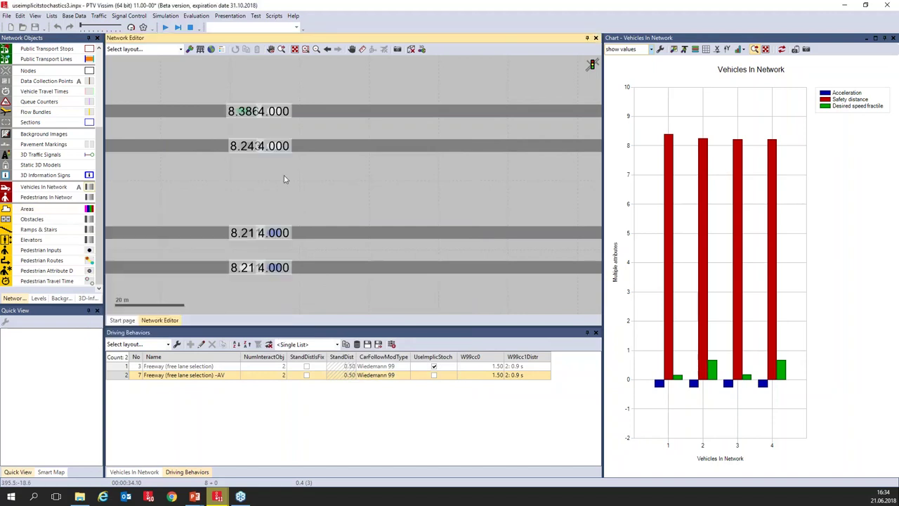
scroll(283, 179, "up", 2)
scroll(284, 222, "down", 2)
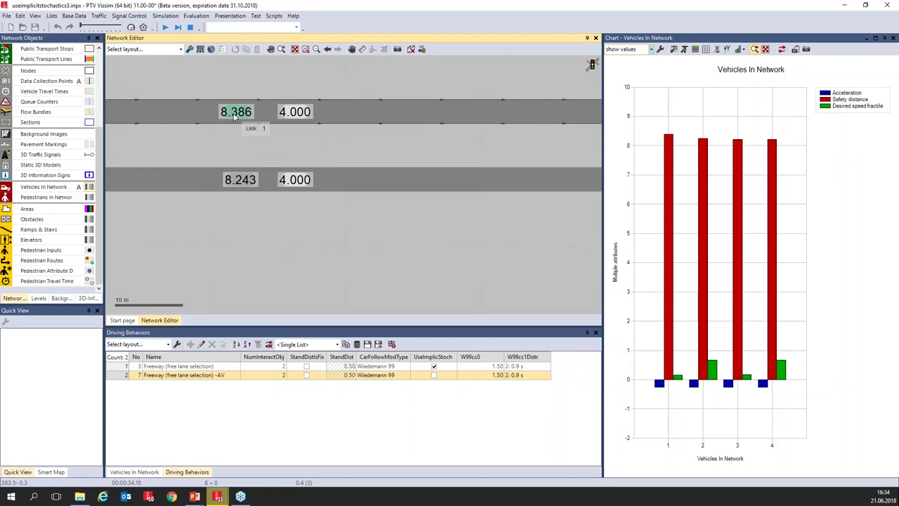
scroll(249, 186, "down", 3)
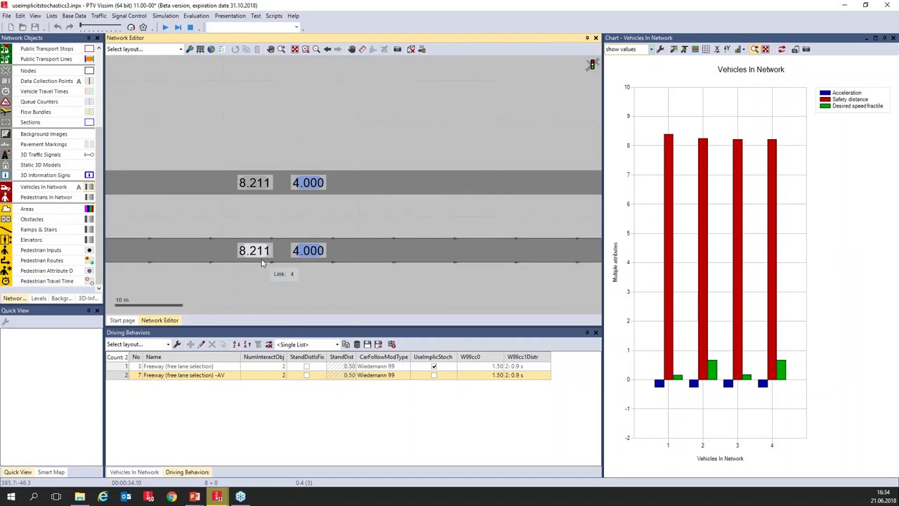
scroll(261, 262, "up", 1)
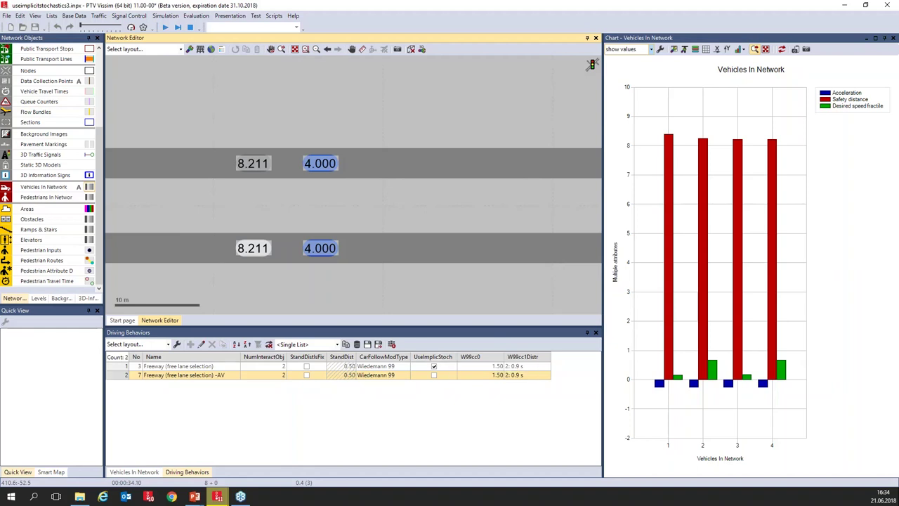
- Examine the Following settings of the "Freeway (free lane selection) -AV" driving behavior, including implicit stochastics, and close them without changes
left_click(117, 380)
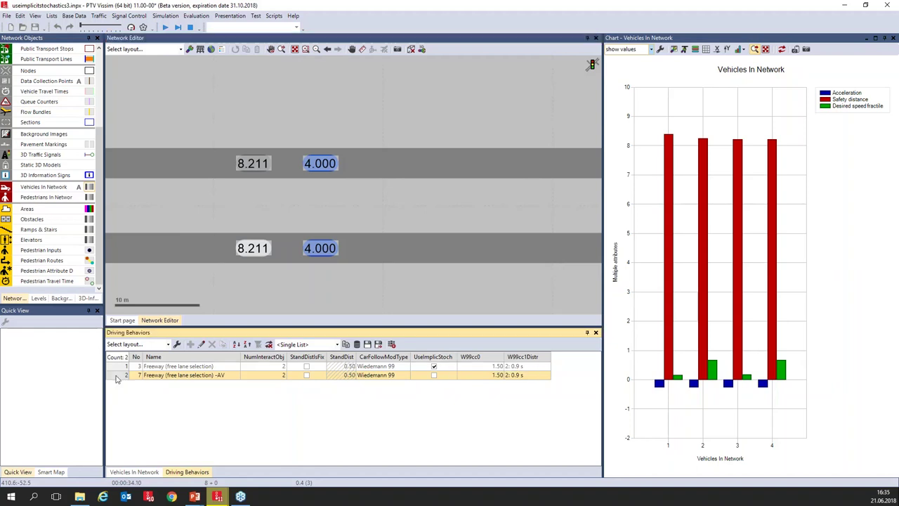
double_click(119, 378)
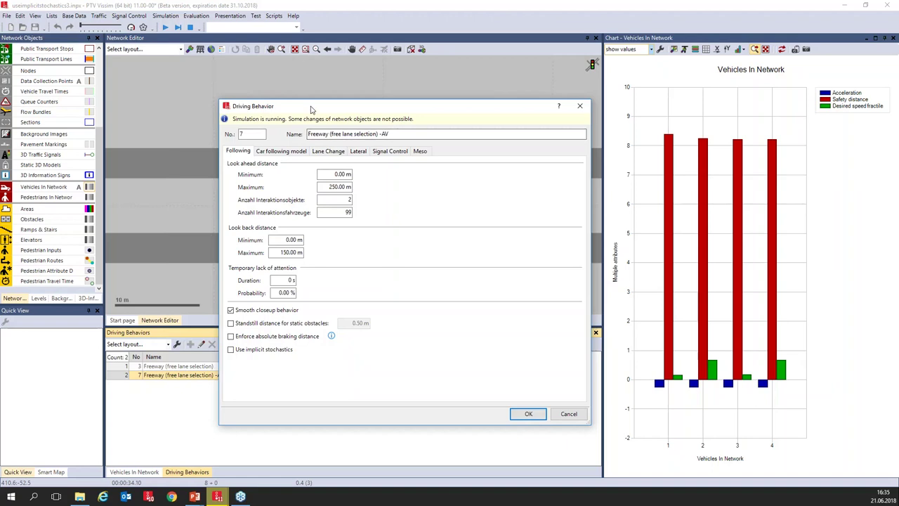
left_click_drag(311, 109, 301, 104)
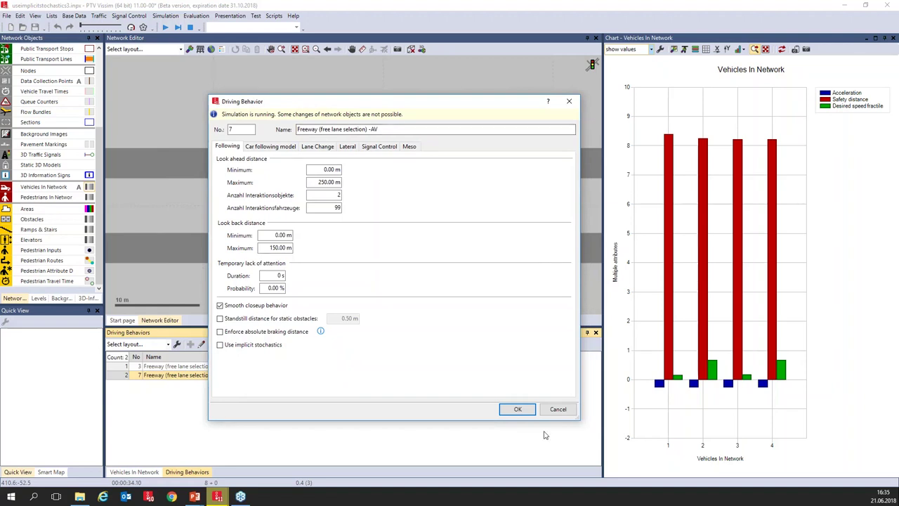
left_click(557, 409)
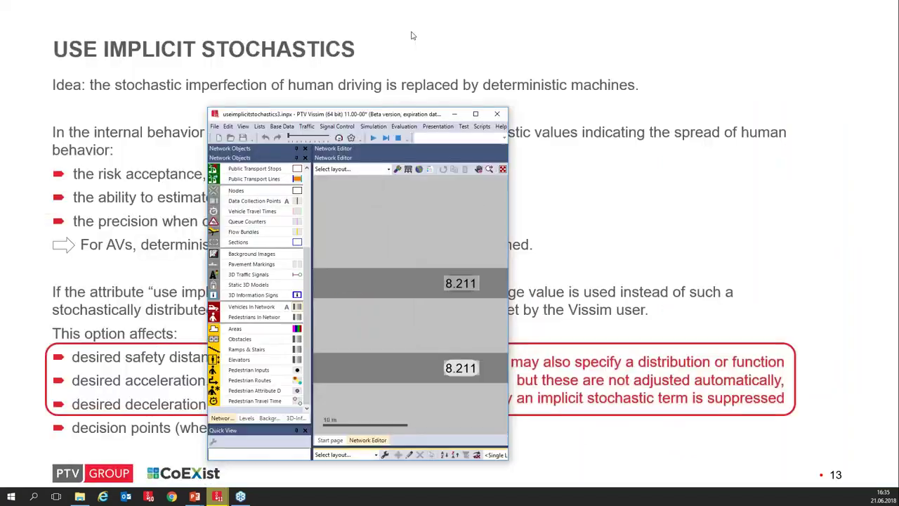
left_click(575, 263)
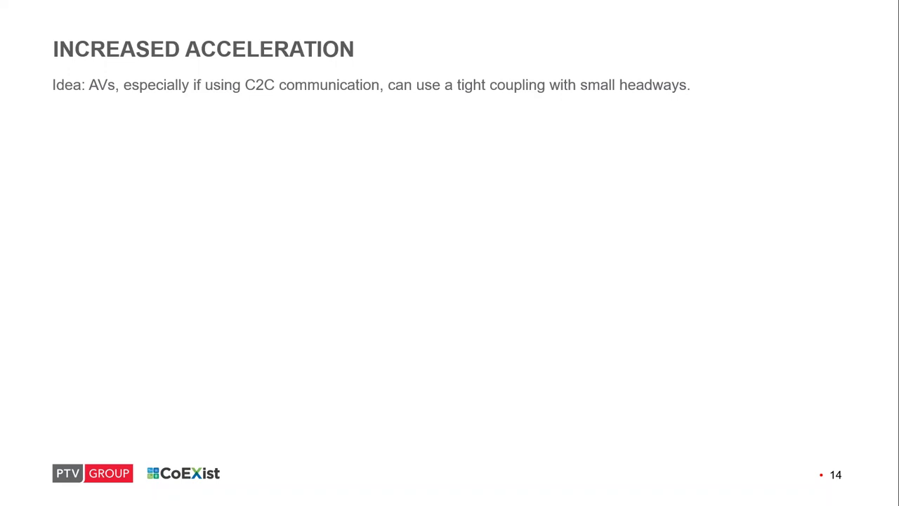
key("Right")
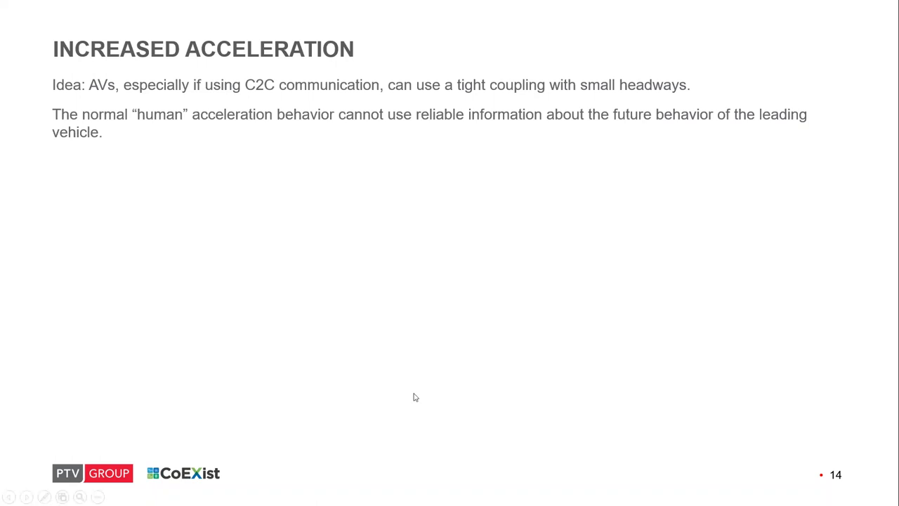
key("Right")
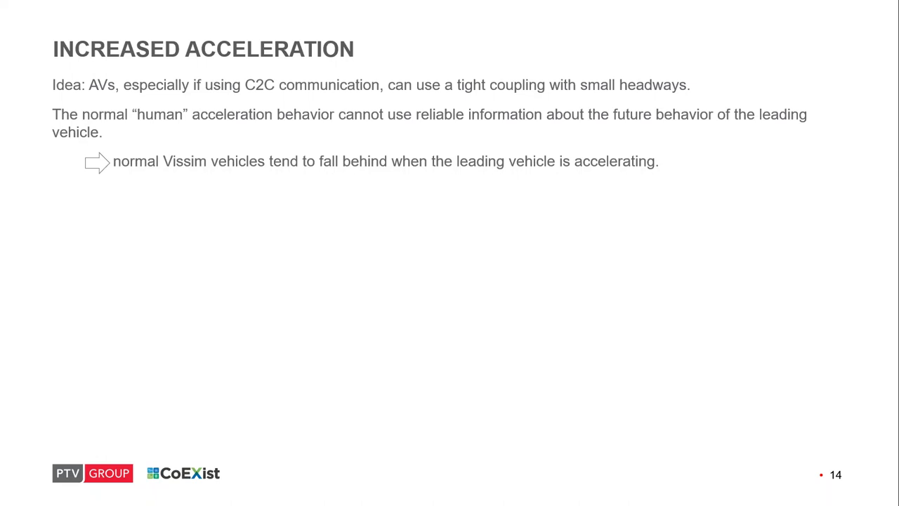
key("Right")
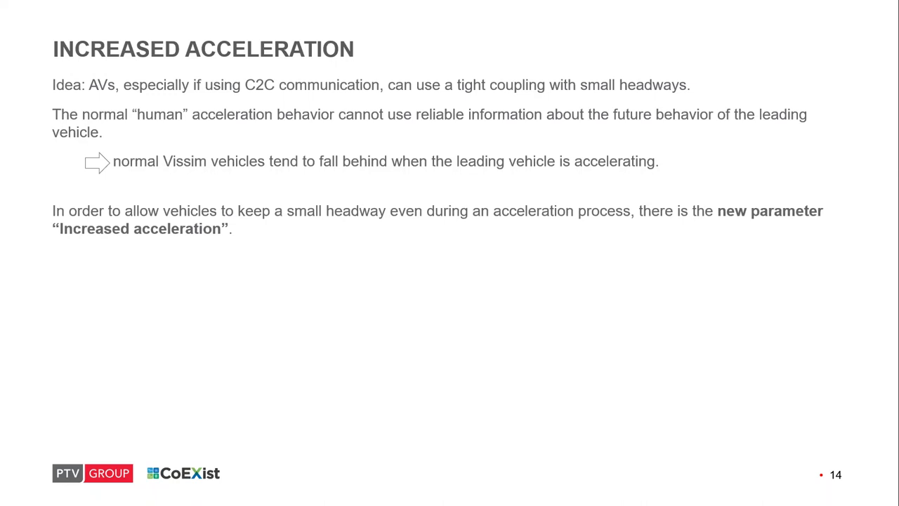
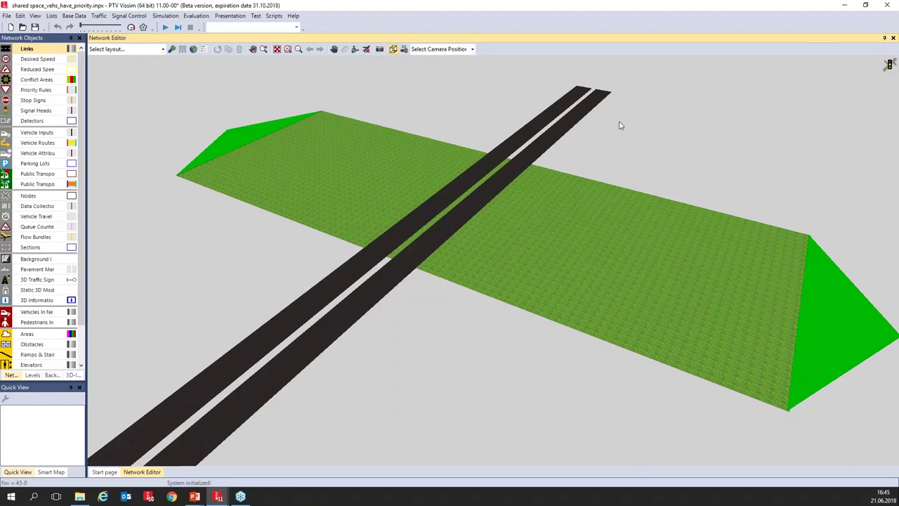
- Run the shared space simulation in 3D to watch pedestrians cross between the vehicles, and stop it
scroll(615, 128, "up", 1)
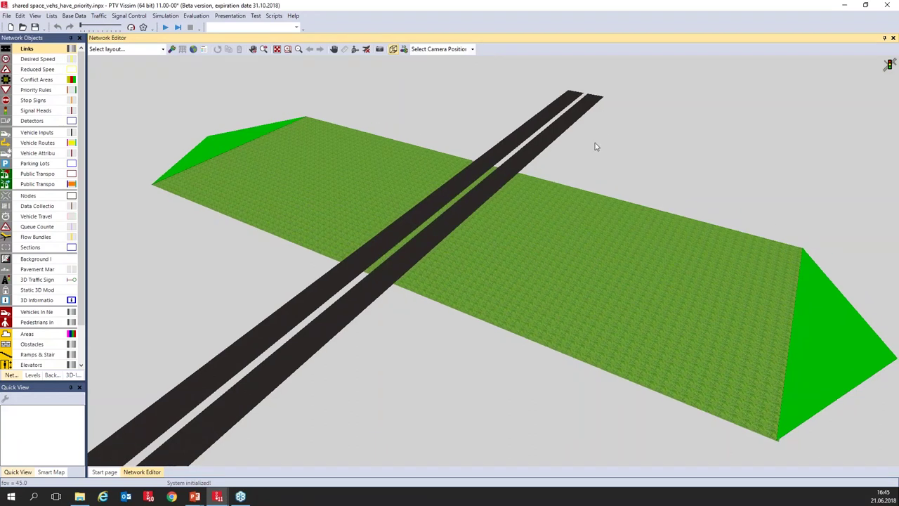
left_click(164, 27)
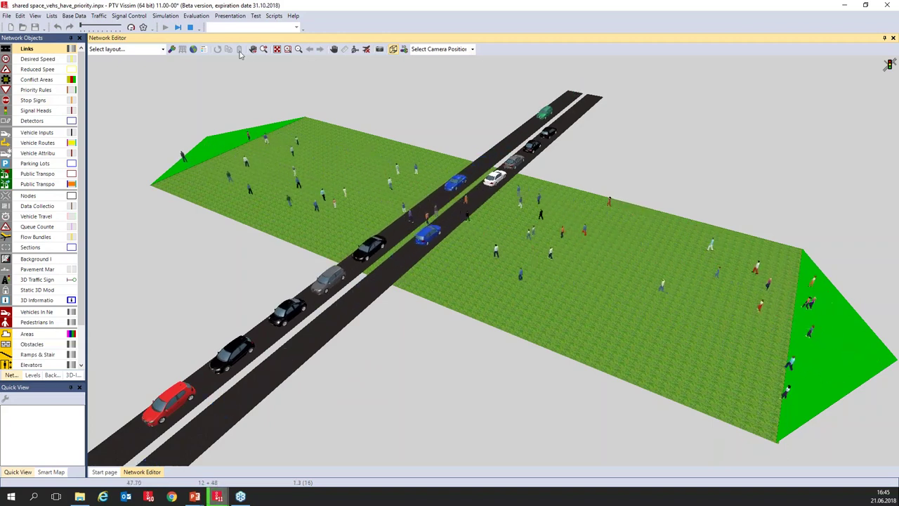
left_click(190, 28)
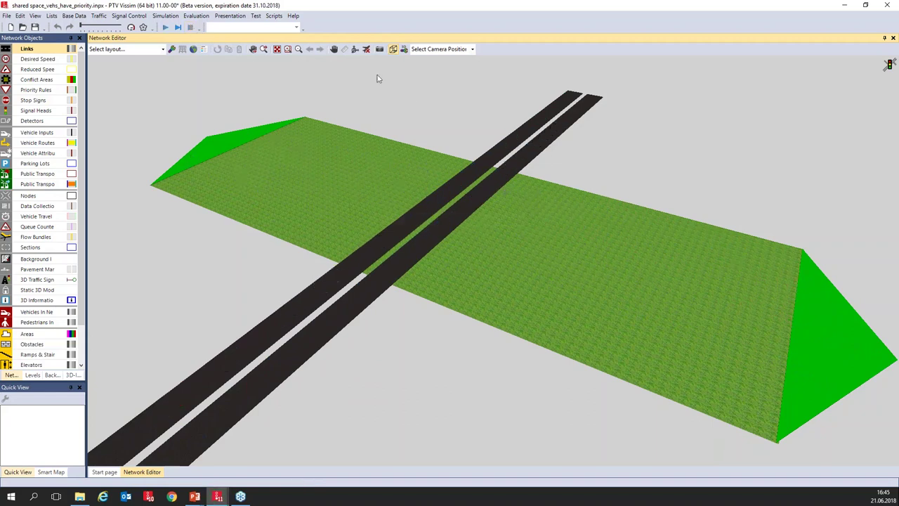
- Show the network in 2D and open the properties of pedestrian link 4 to examine its number of lanes and lane widths
key("ctrl+d")
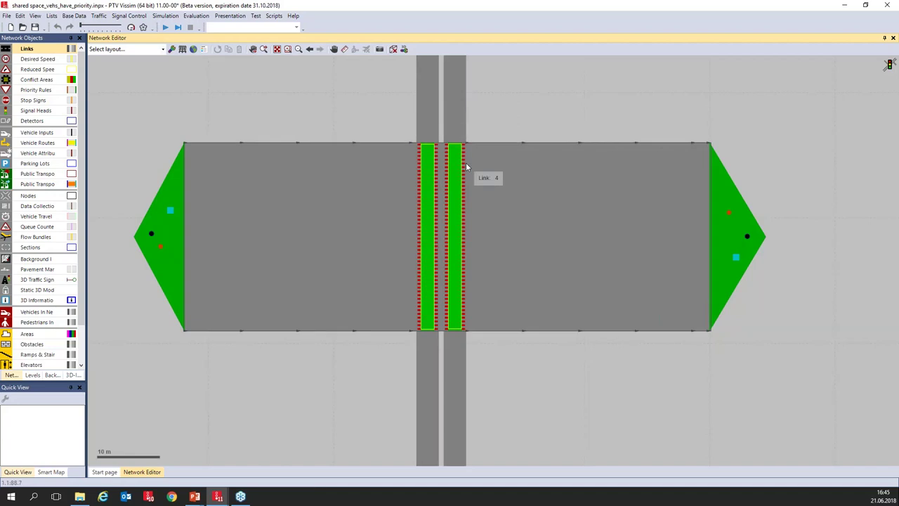
left_click(457, 121)
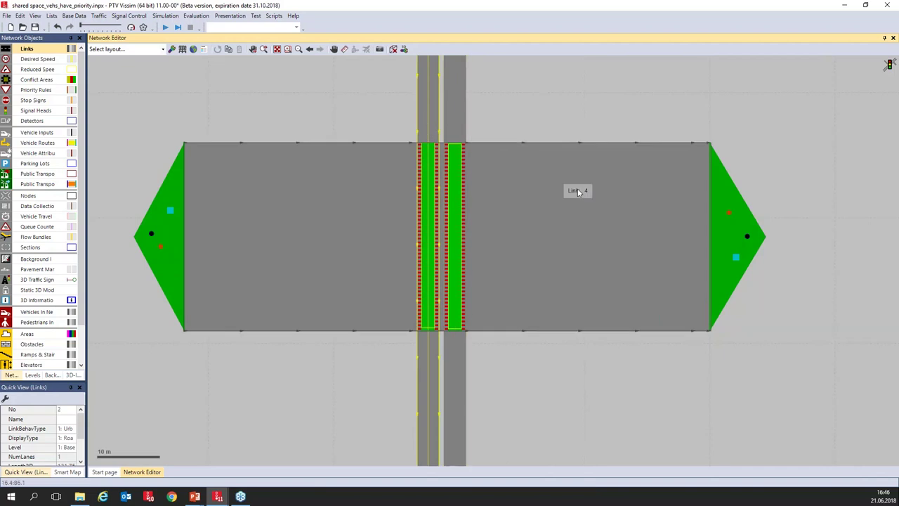
left_click(578, 193)
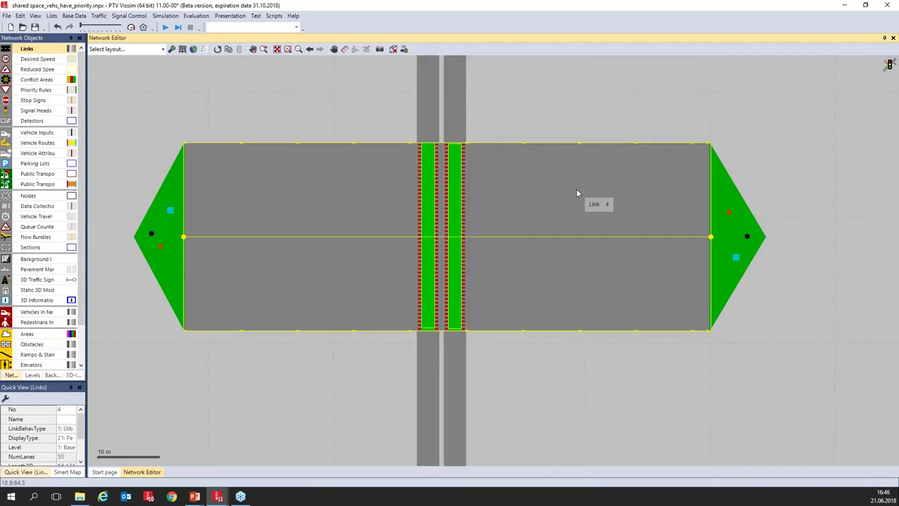
double_click(576, 188)
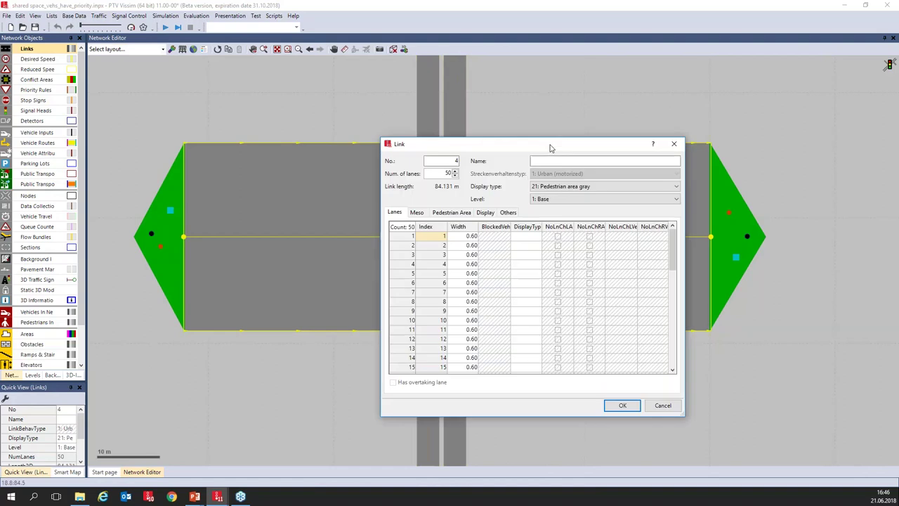
left_click_drag(547, 144, 502, 118)
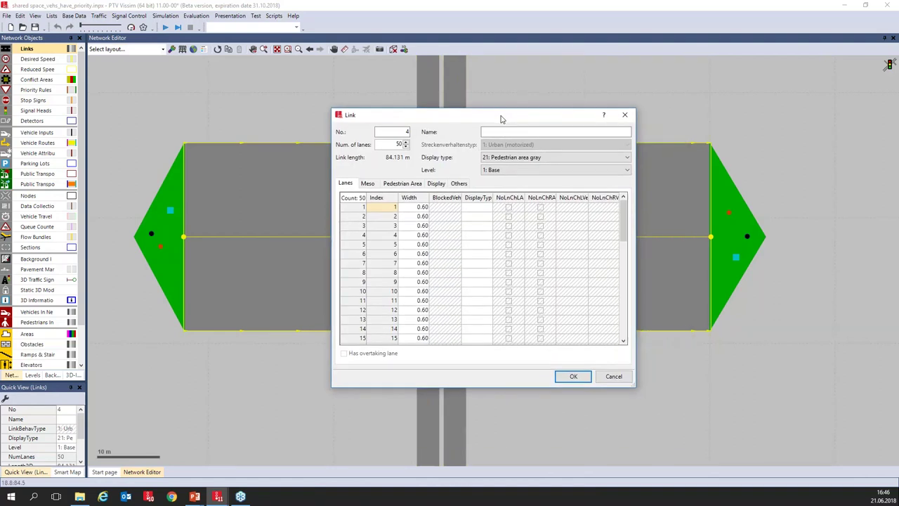
double_click(392, 144)
left_click(419, 208)
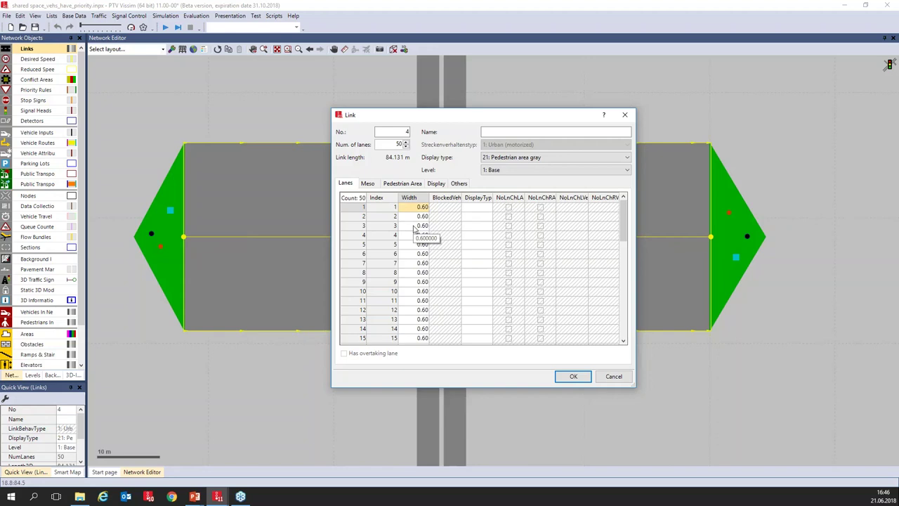
- Examine link 4's pedestrian area settings for considering vehicles in the dynamic potential and its G value for vehicles, and close without changes
left_click(402, 184)
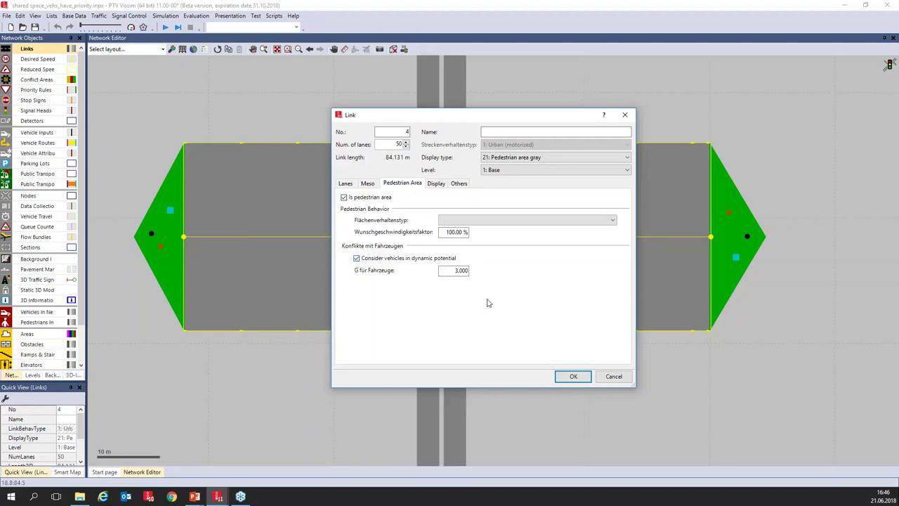
double_click(457, 270)
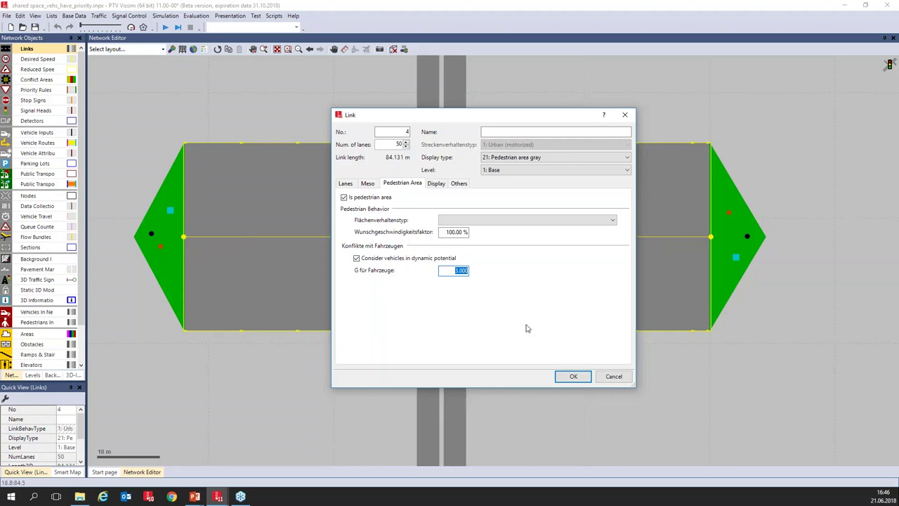
left_click(613, 377)
left_click(616, 346)
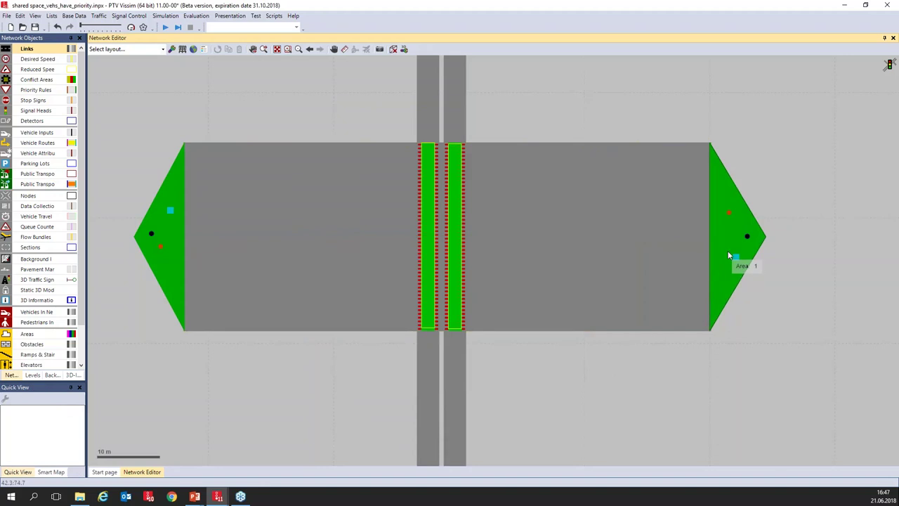
- Examine the dynamic potential settings of static pedestrian route 1 - 1 and close them without changes
left_click(737, 260)
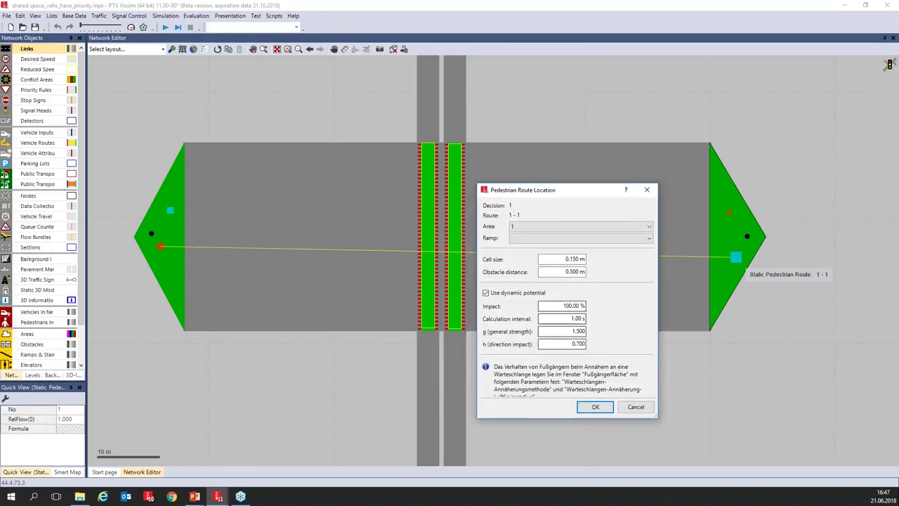
left_click_drag(566, 193, 566, 180)
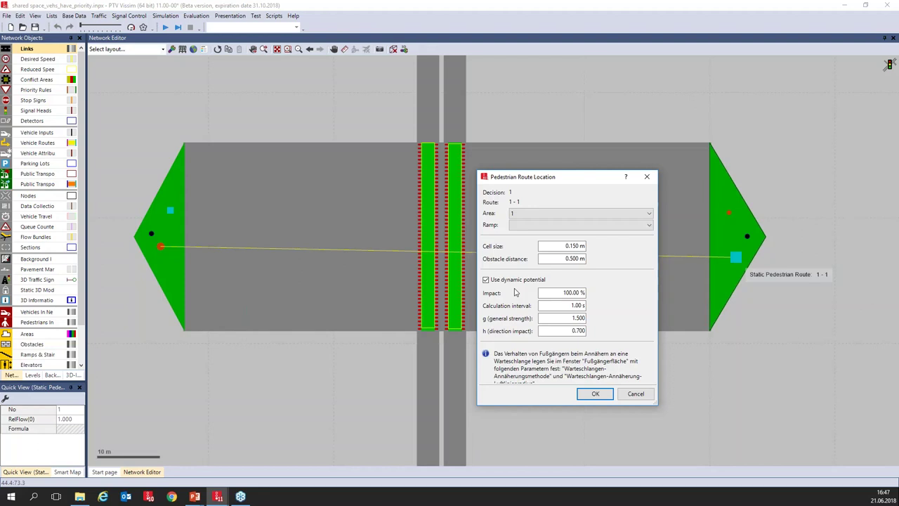
left_click(636, 395)
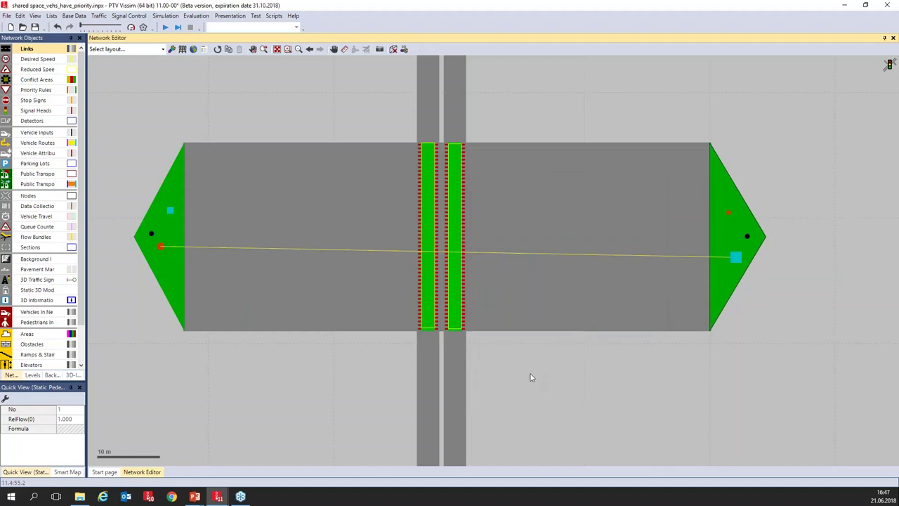
left_click(530, 377)
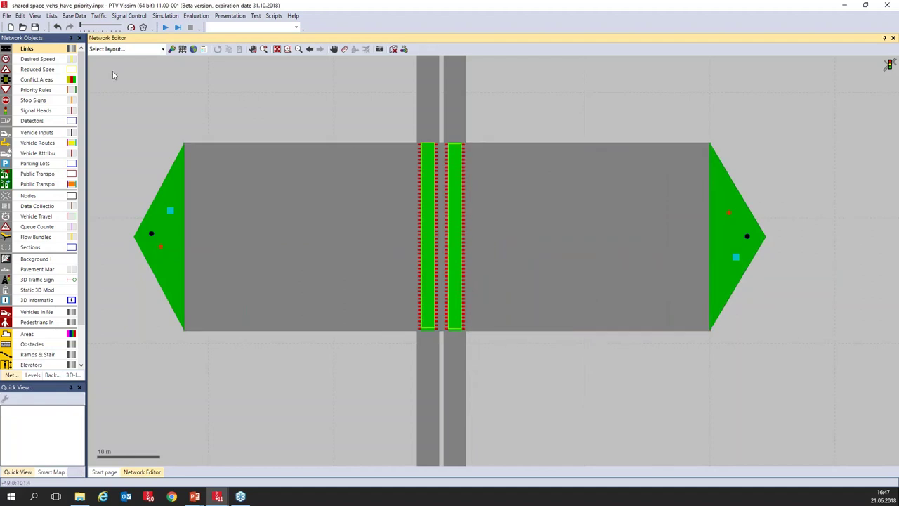
- Select the conflict area between pedestrian link 4 and road link 1 to examine its priority
left_click(37, 79)
left_click(453, 202)
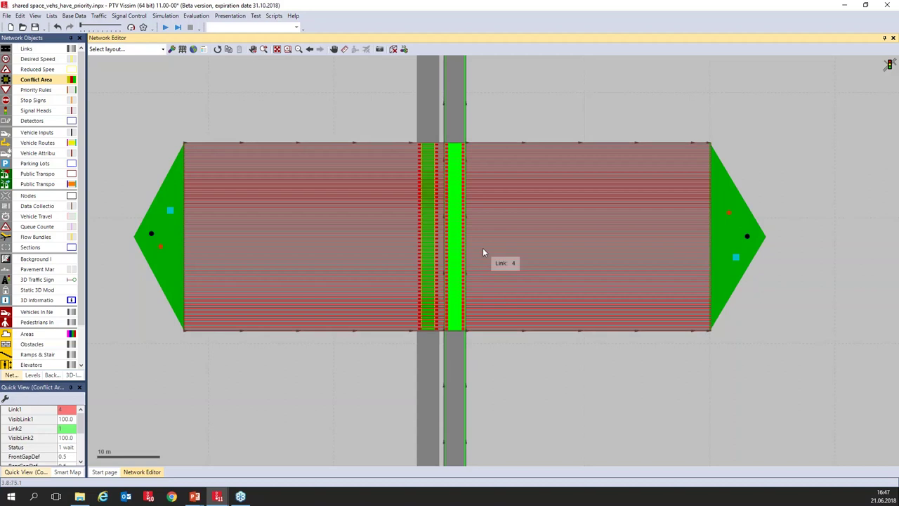
scroll(482, 257, "up", 2)
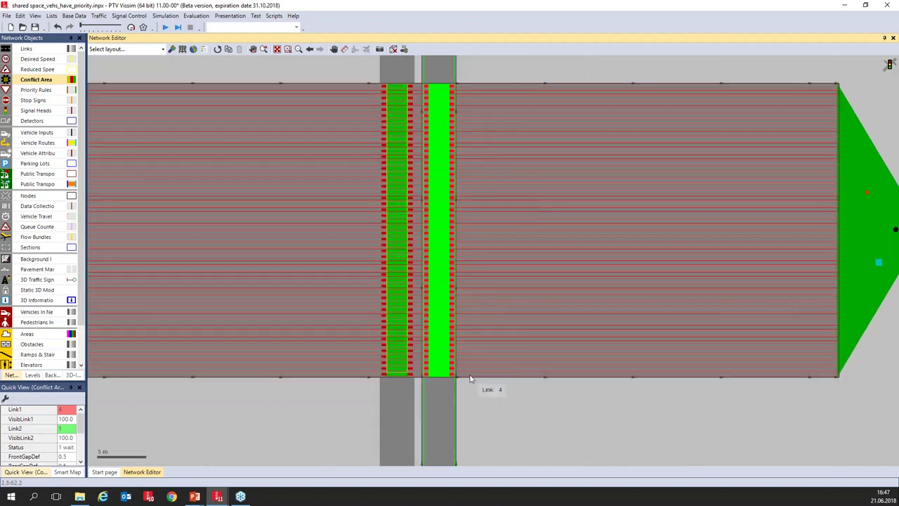
- Run the shared space simulation in 2D at maximum speed without saving the network changes
scroll(471, 378, "down", 3)
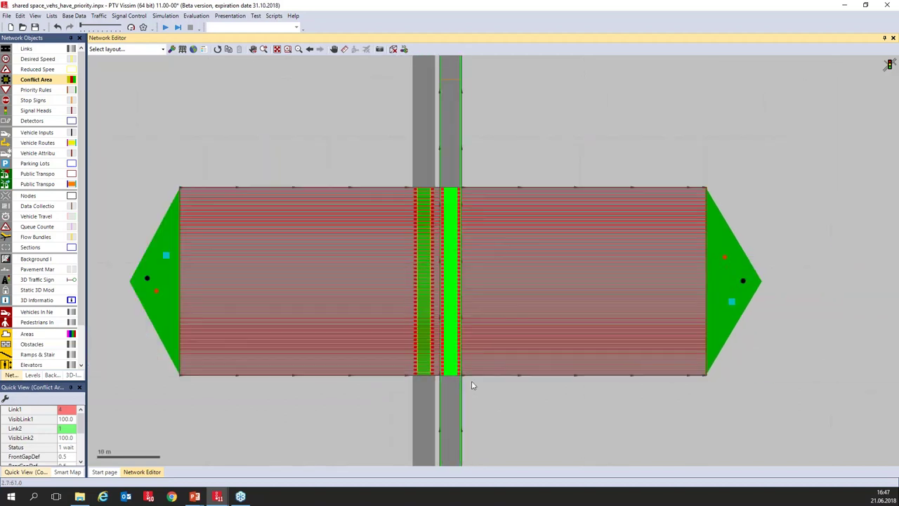
left_click_drag(472, 354, 455, 338)
left_click(260, 124)
left_click(165, 27)
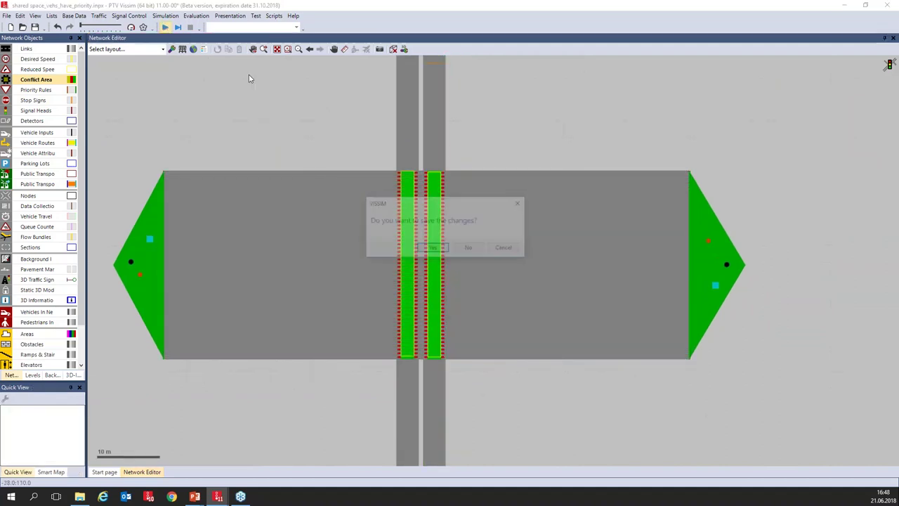
left_click(477, 252)
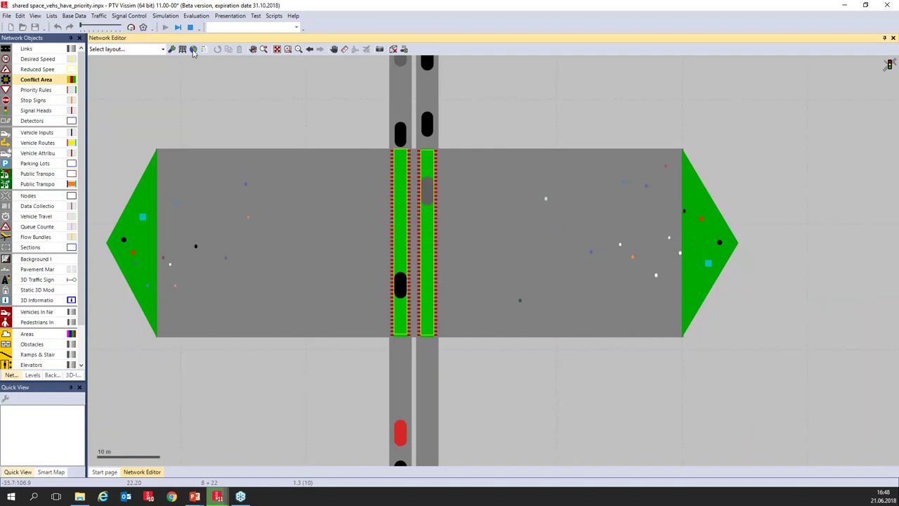
left_click(132, 28)
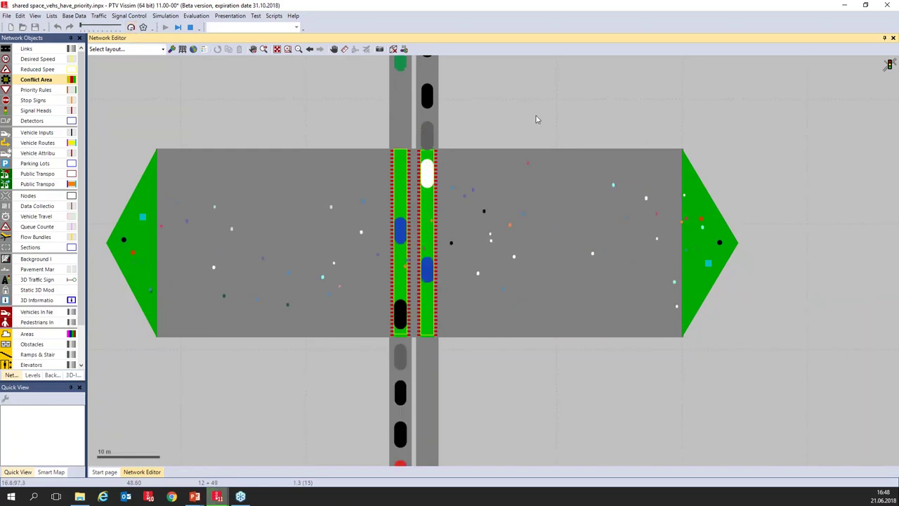
- Watch pedestrians crossing between the vehicles in 3D close to the road, and stop the simulation
key("ctrl+d")
scroll(541, 156, "down", 1)
scroll(451, 186, "up", 5)
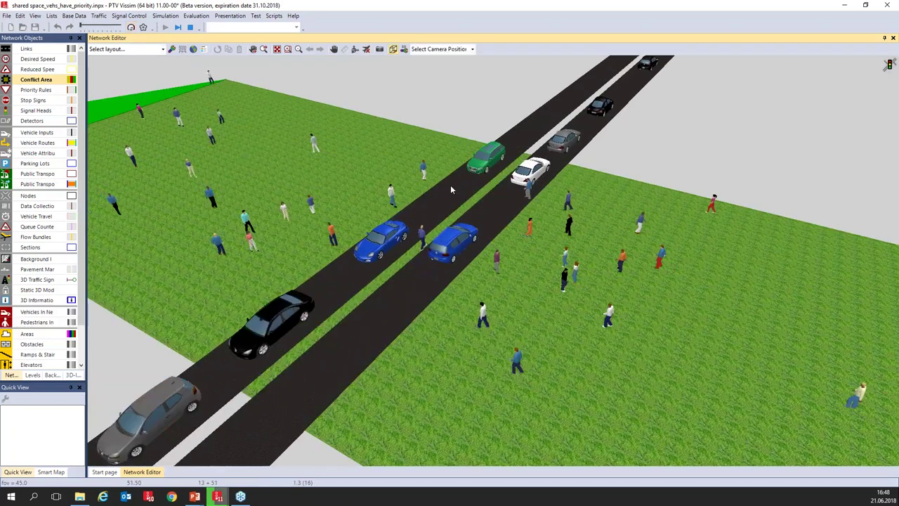
scroll(667, 130, "down", 1)
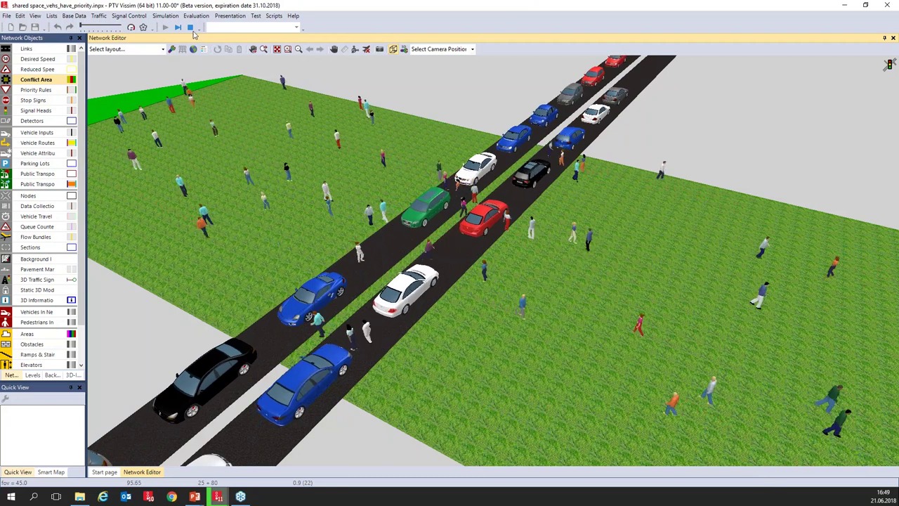
key("Escape")
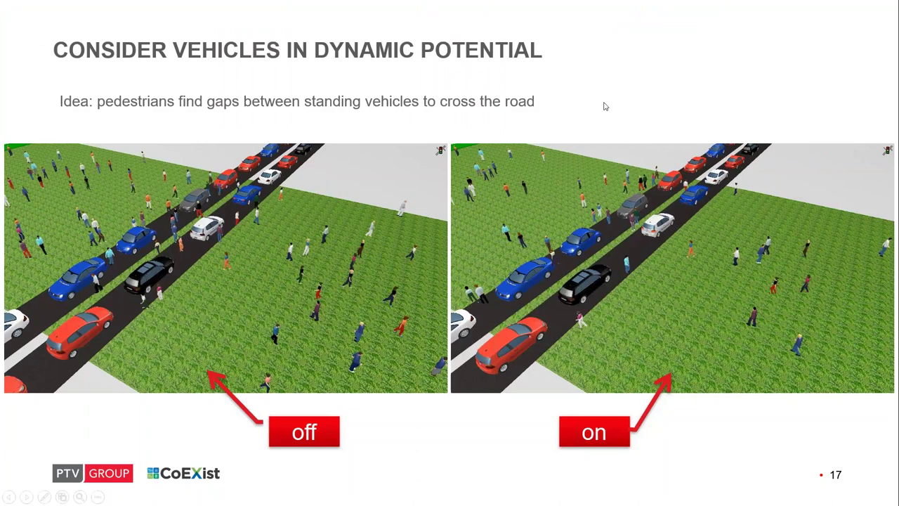
key("Right")
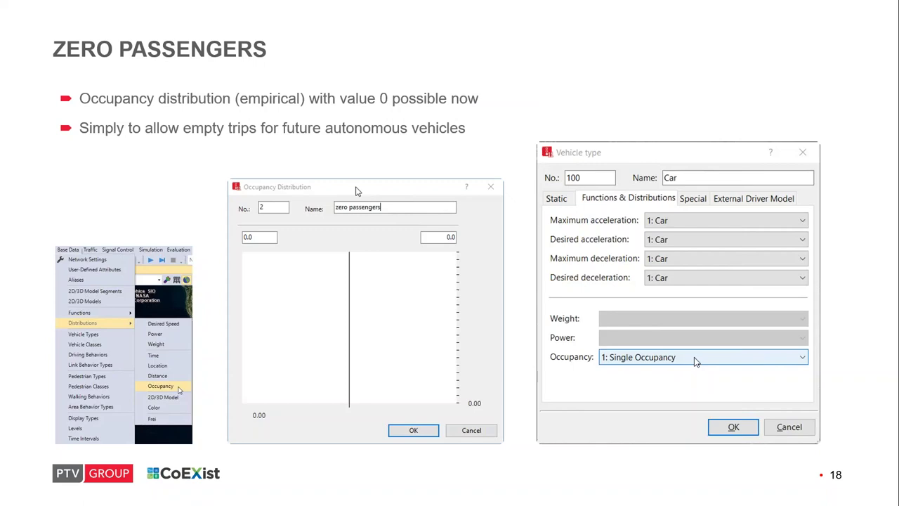
key("Right")
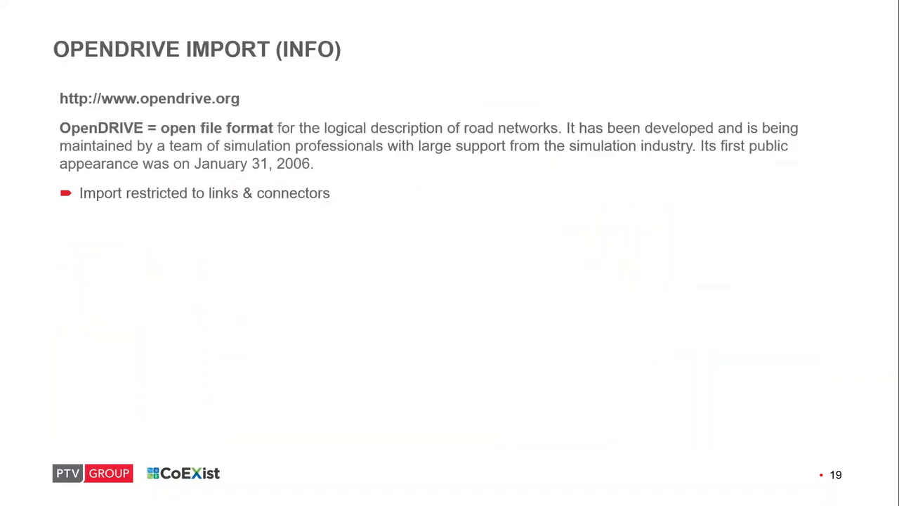
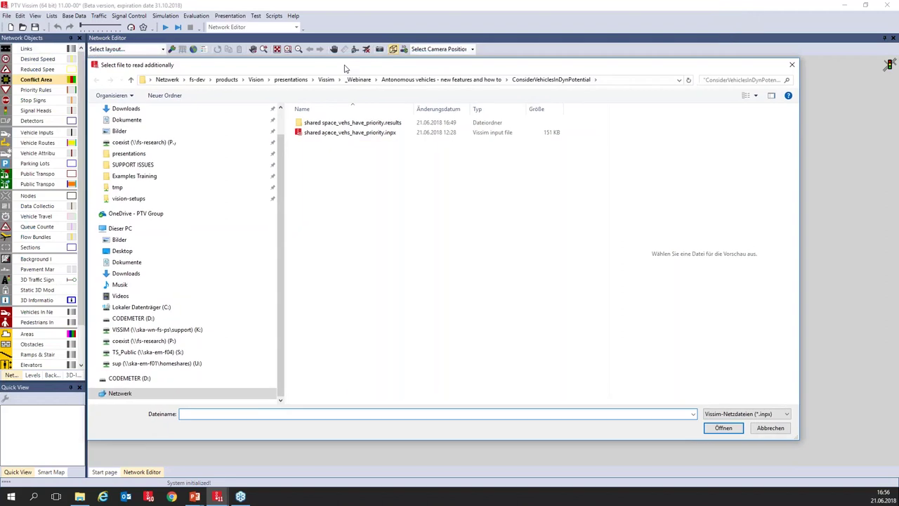
- Choose base_network_for_AVs-NEW.inpx from the "Antonomous vehicles - new features and how to" folder for additional reading
left_click(476, 83)
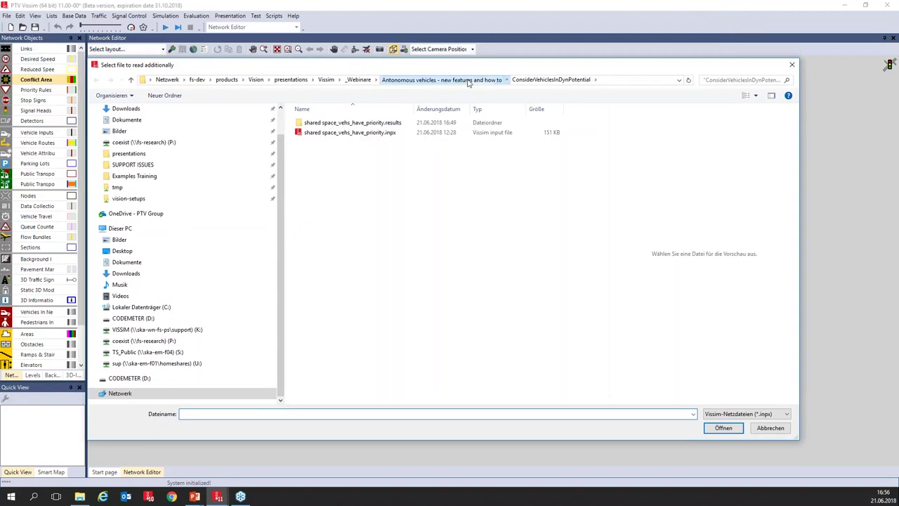
left_click(349, 163)
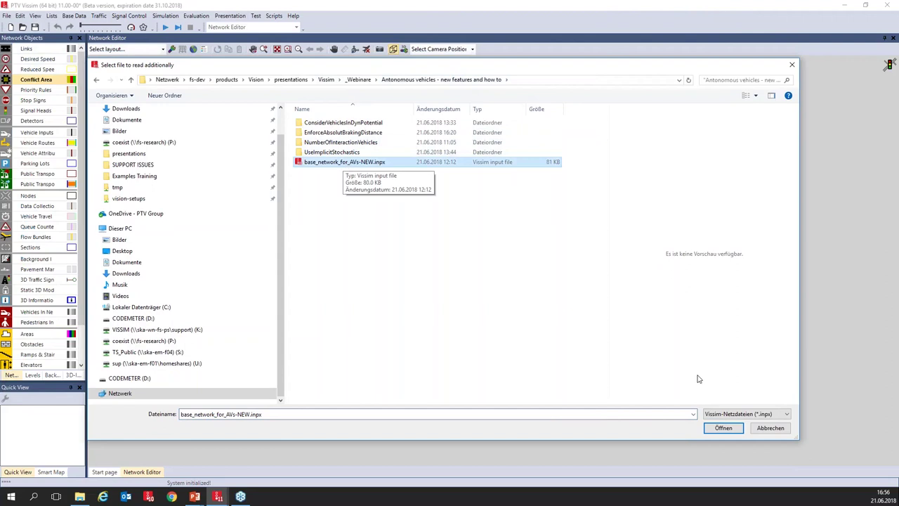
left_click(724, 427)
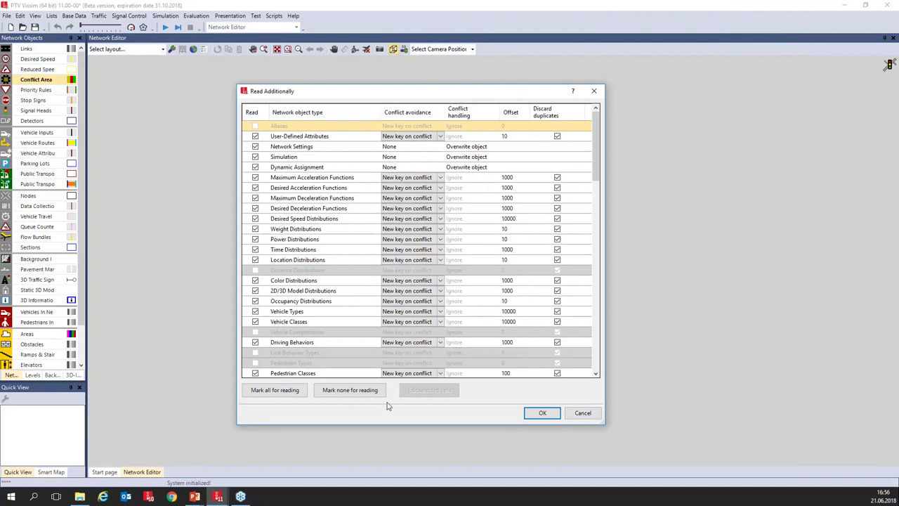
- Unmark all object types for reading, and mark only the maximum and desired acceleration and deceleration functions and the desired speed distributions
left_click(337, 394)
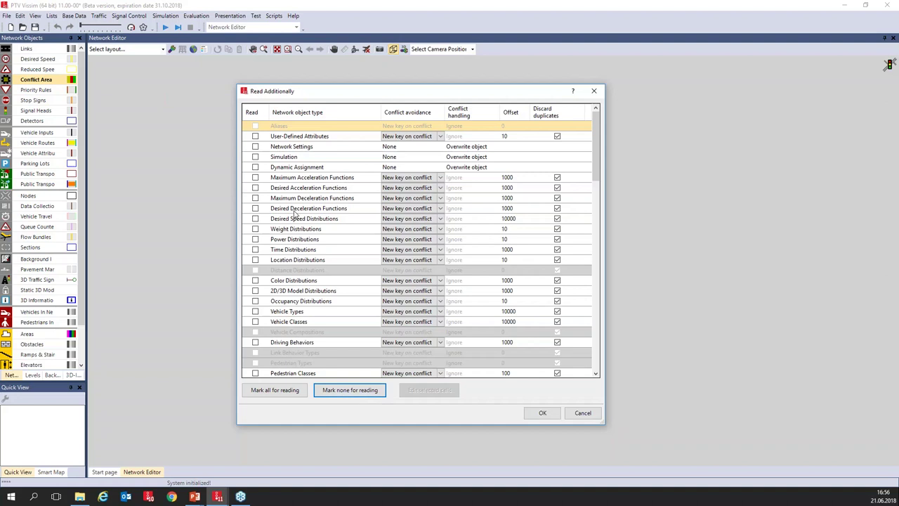
left_click(255, 178)
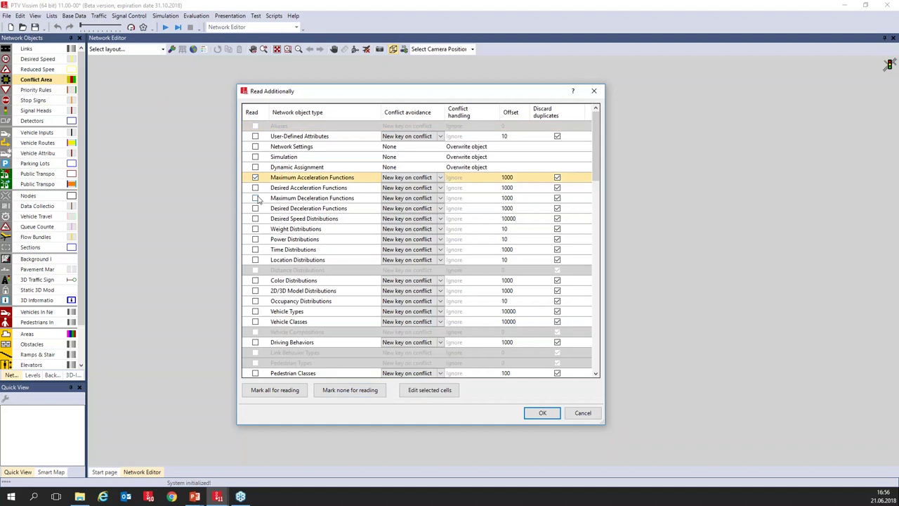
left_click(256, 189)
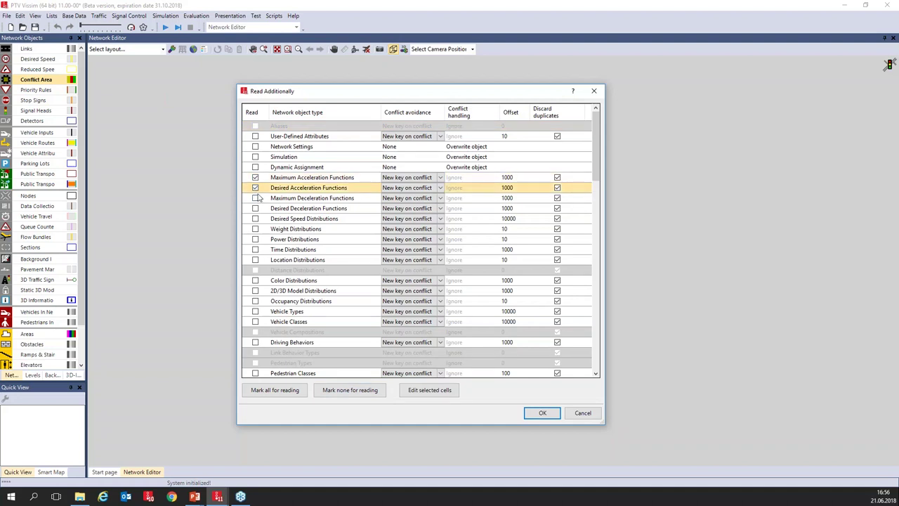
left_click(256, 199)
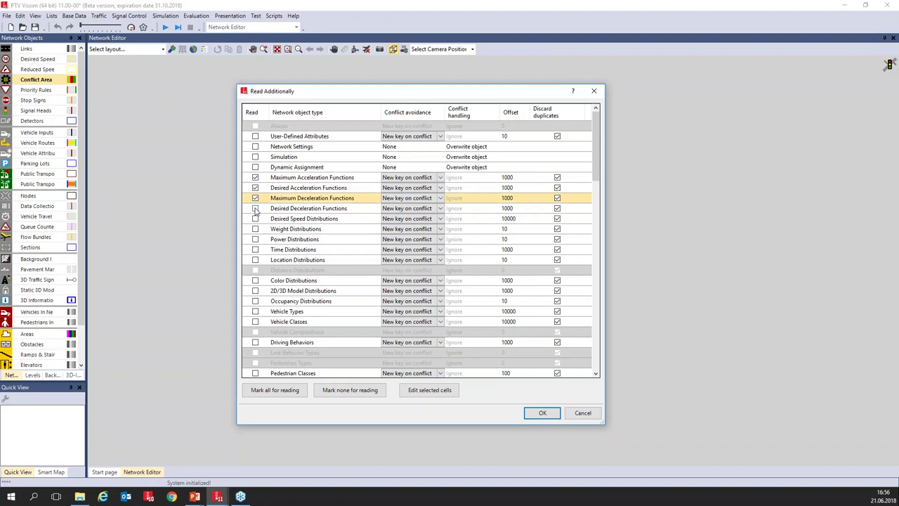
left_click(256, 208)
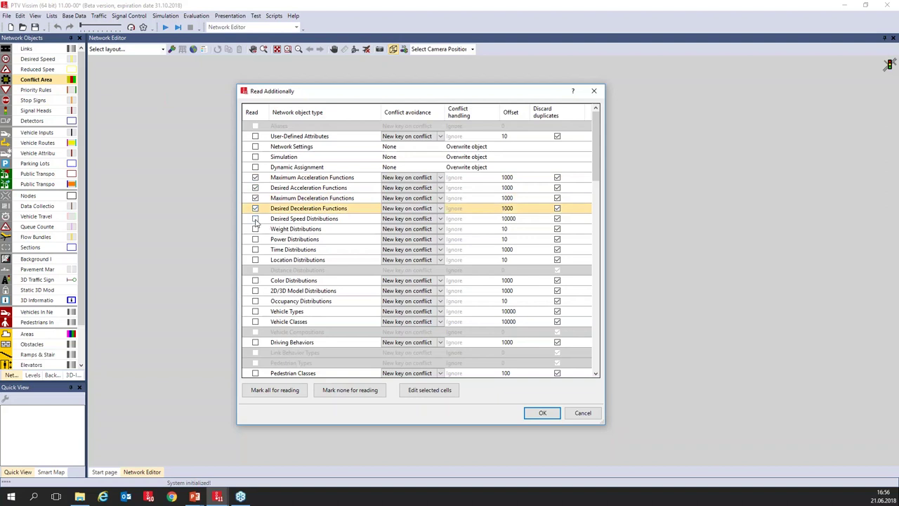
left_click(256, 220)
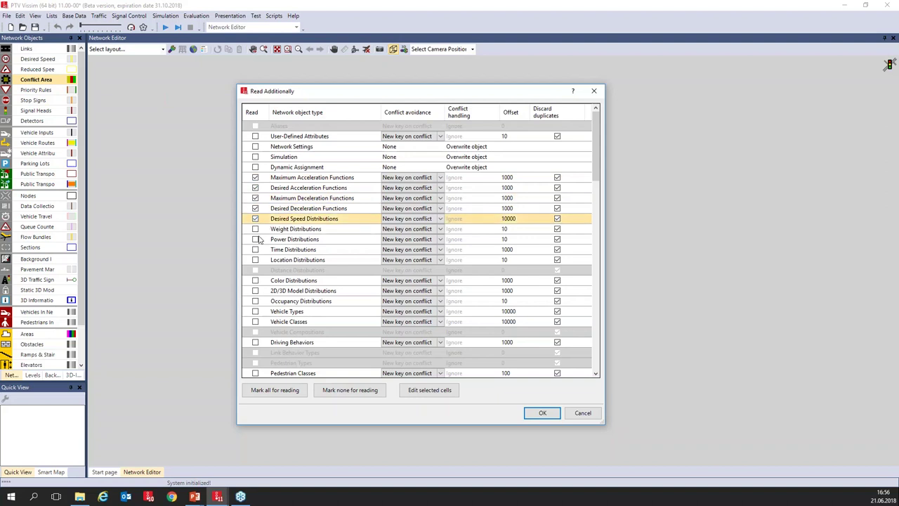
- Also mark time distributions, 2D/3D model distributions, vehicle types, vehicle classes and driving behaviors, and read the marked data into the network
left_click(256, 249)
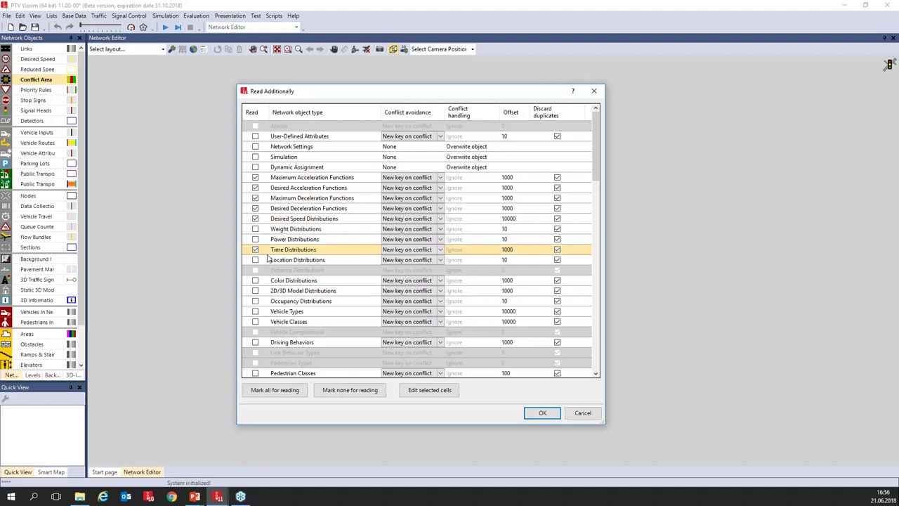
scroll(271, 260, "down", 1)
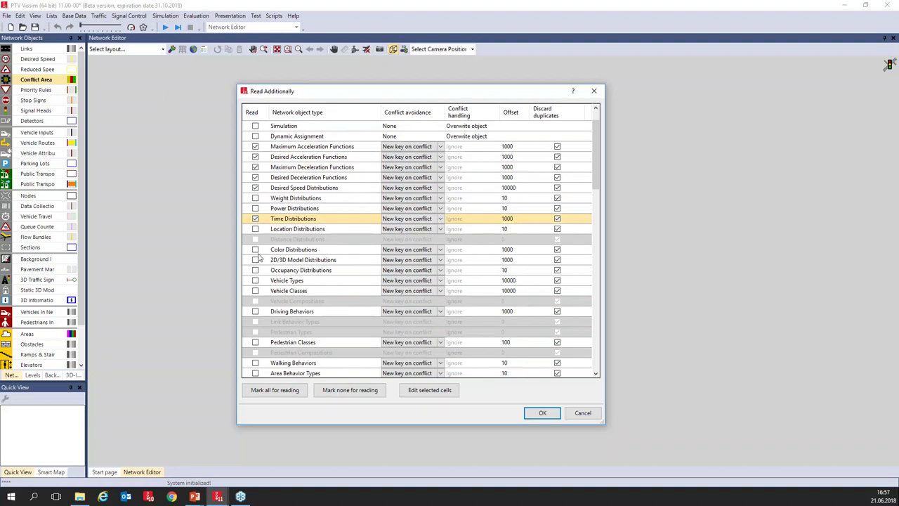
left_click(255, 260)
scroll(304, 285, "down", 1)
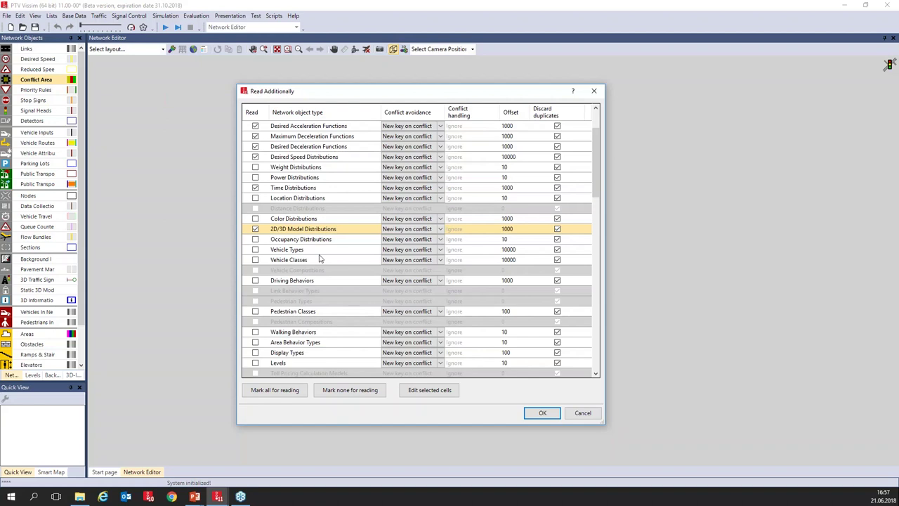
left_click(255, 250)
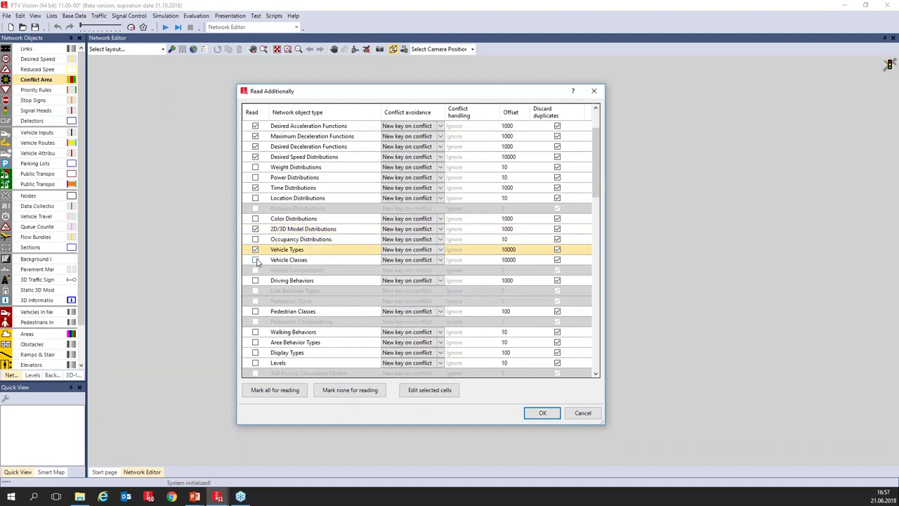
left_click(256, 260)
scroll(260, 263, "down", 1)
left_click(256, 250)
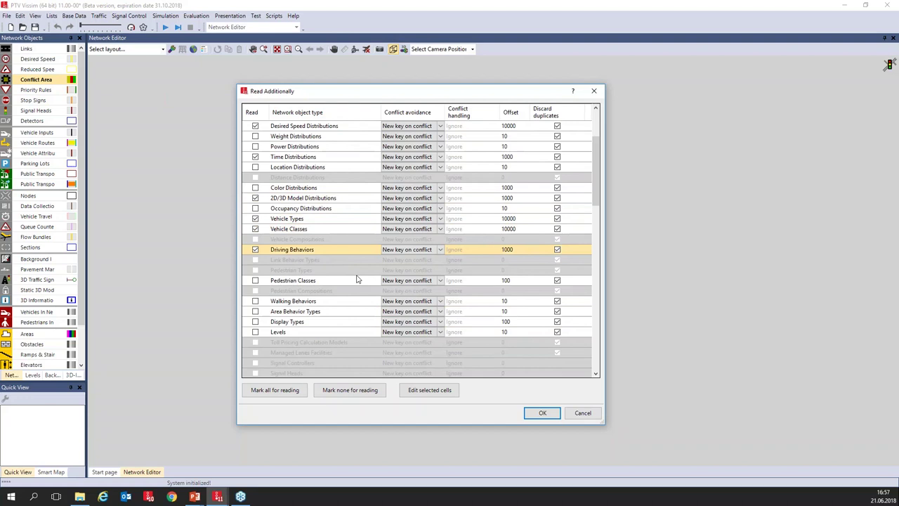
scroll(328, 270, "up", 3)
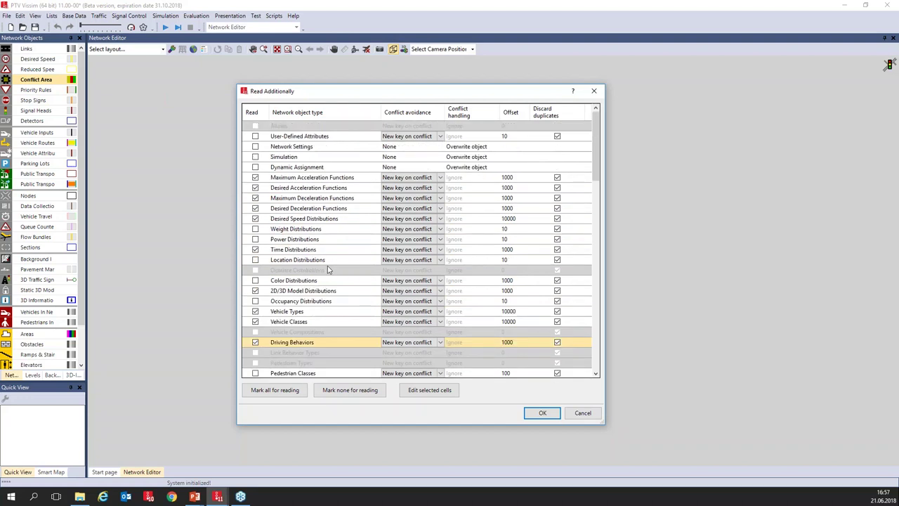
left_click(543, 412)
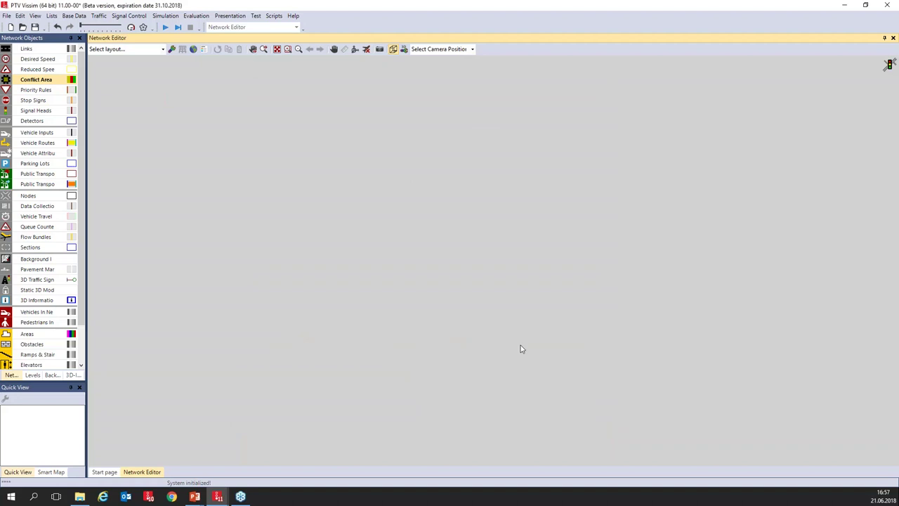
- Open the driving behaviors list, reduce its height, and select AV_cautious, AV_normal and AV_allknowing to examine them
left_click(74, 15)
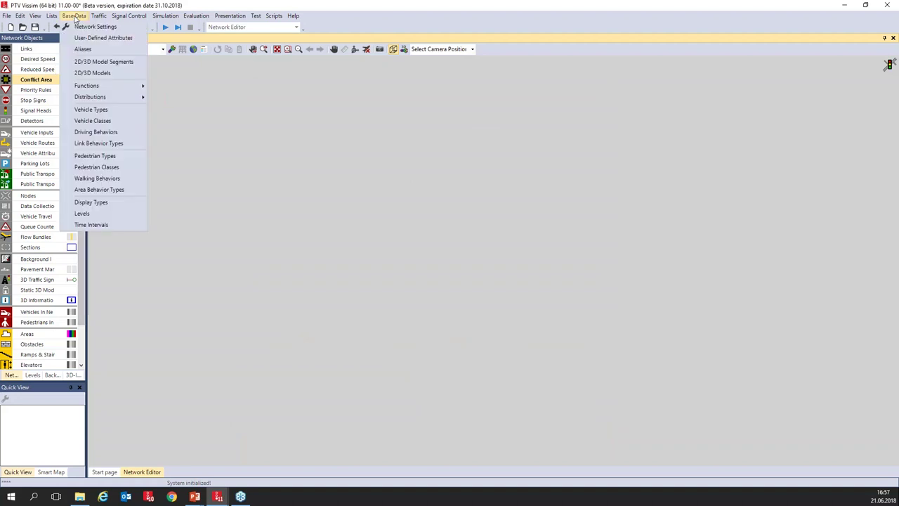
left_click(105, 133)
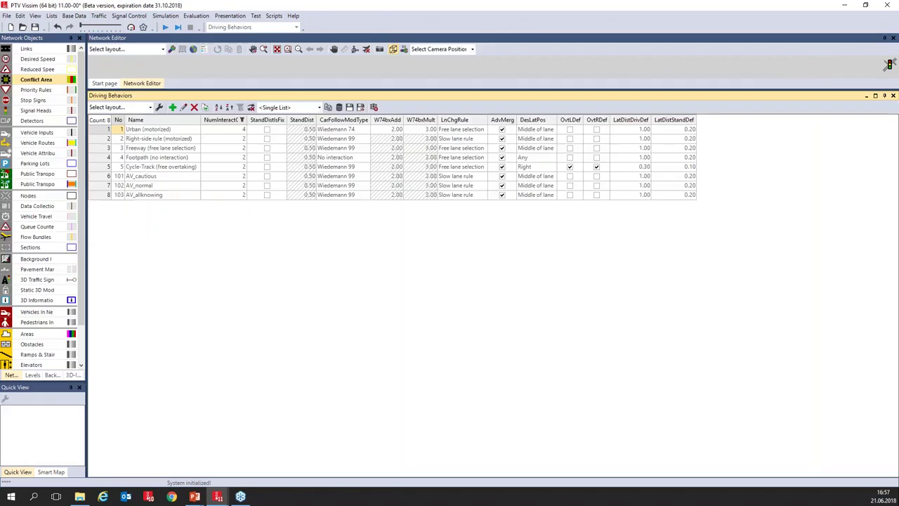
left_click_drag(238, 92, 247, 262)
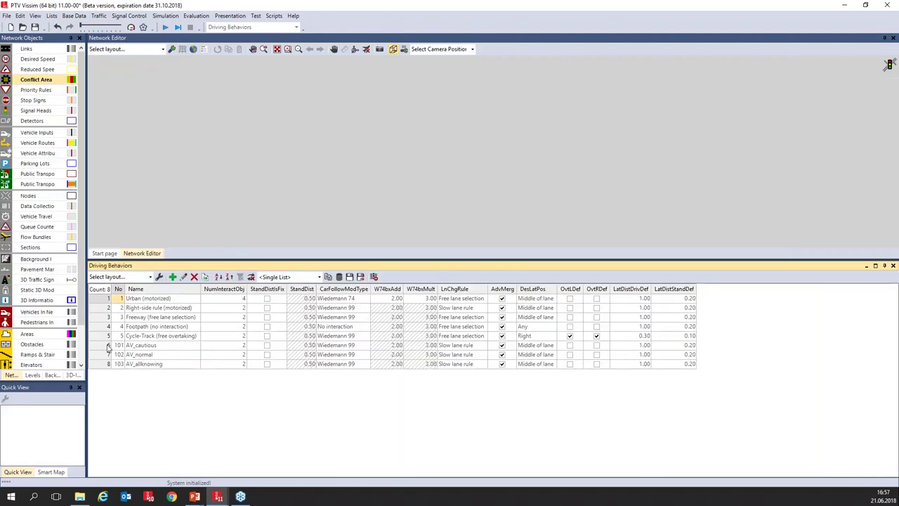
left_click_drag(100, 347, 100, 364)
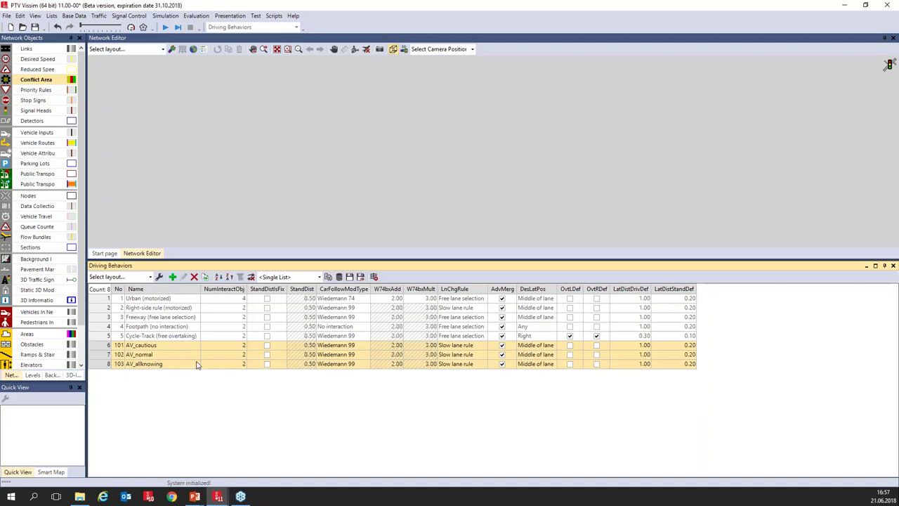
- Open the link behavior types list with its driving behaviors by vehicle class, and select the Freeway (free lane selection) type
left_click(65, 17)
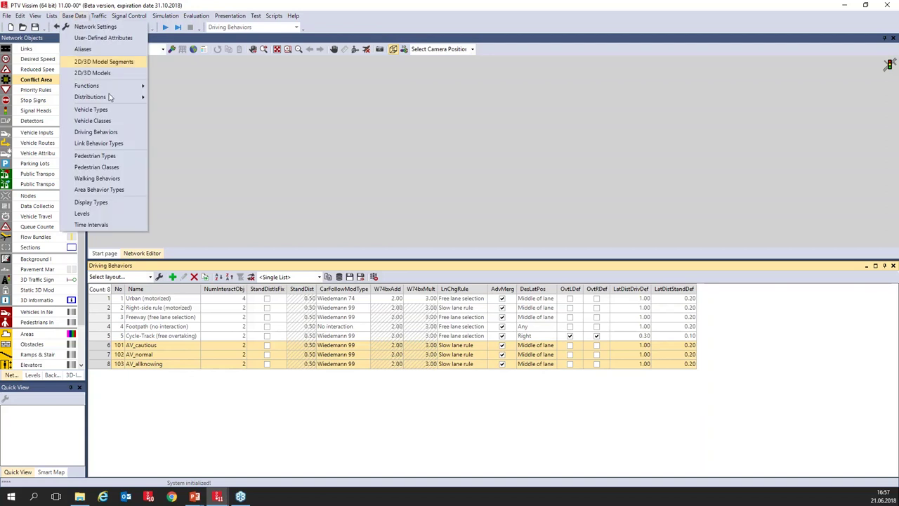
left_click(116, 147)
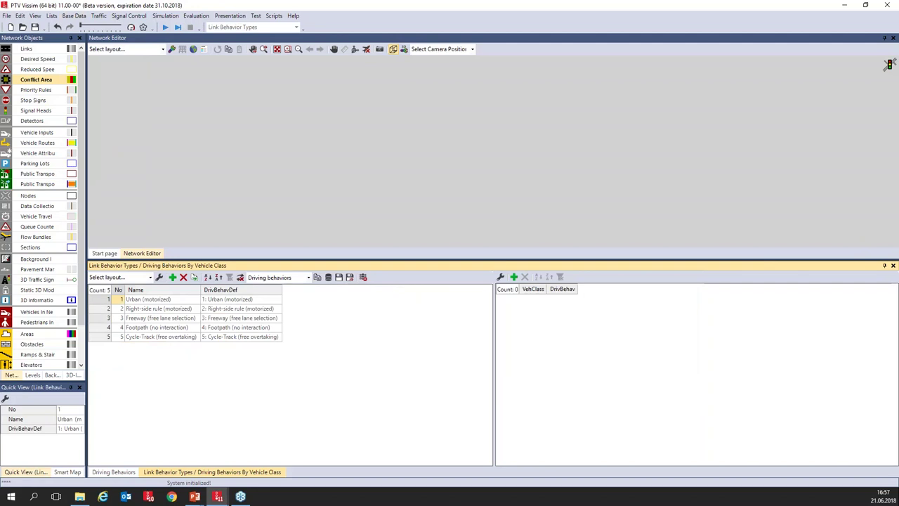
right_click(105, 317)
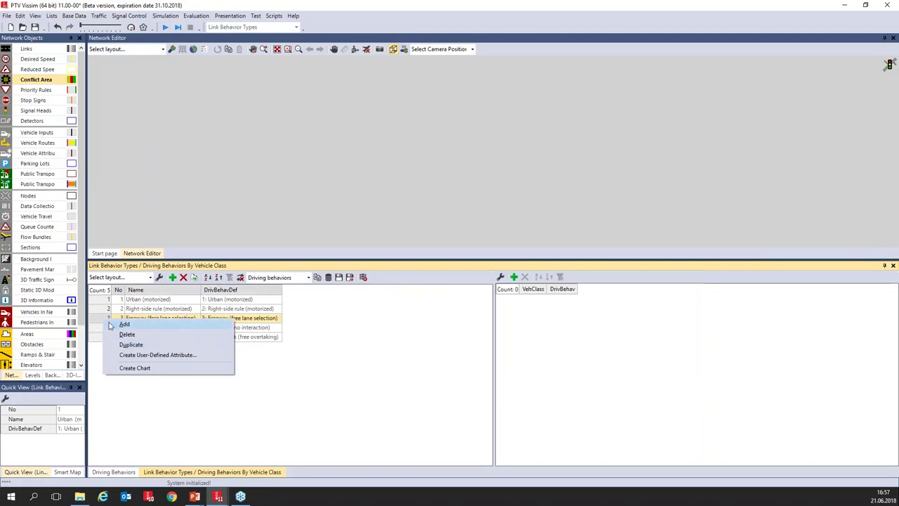
left_click(104, 324)
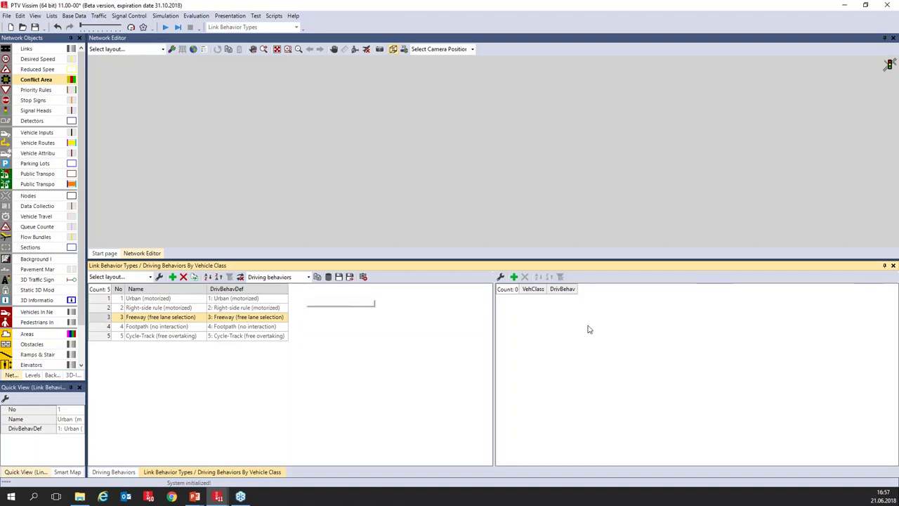
- Add a driving behavior entry for every vehicle class to the Freeway (free lane selection) link behavior type
left_click(513, 277)
left_click(514, 276)
left_click(513, 277)
left_click(514, 277)
left_click(513, 277)
left_click(513, 277)
left_click(514, 276)
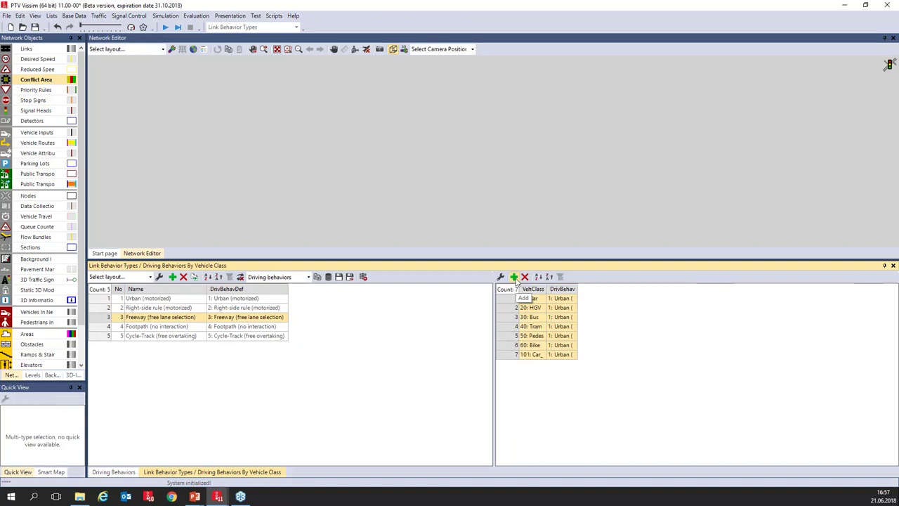
left_click(513, 277)
left_click(513, 277)
left_click(513, 277)
left_click(513, 277)
left_click(514, 277)
left_click(513, 276)
left_click(513, 277)
left_click(513, 277)
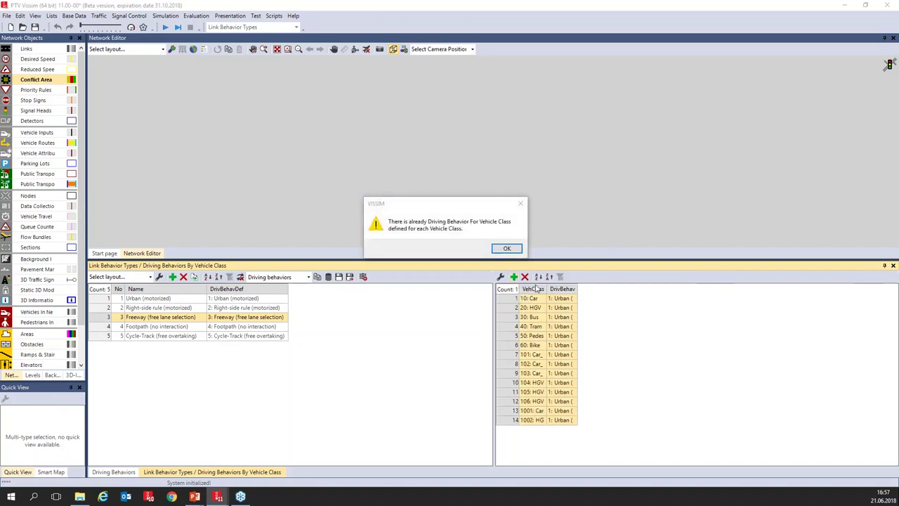
left_click(518, 251)
- Widen the vehicle class and driving behavior columns, and assign the AV_cautious driving behavior to the Car_AV_cautious class
left_click_drag(547, 289, 615, 289)
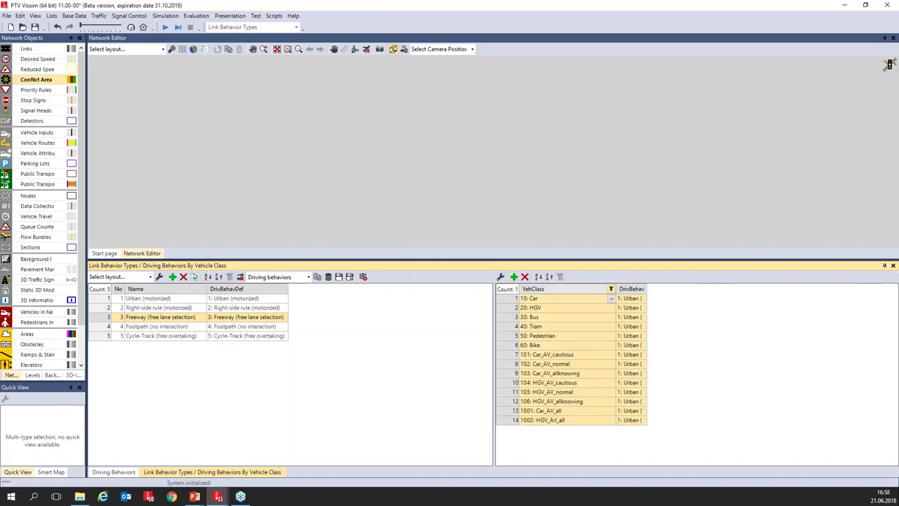
left_click_drag(505, 354, 511, 377)
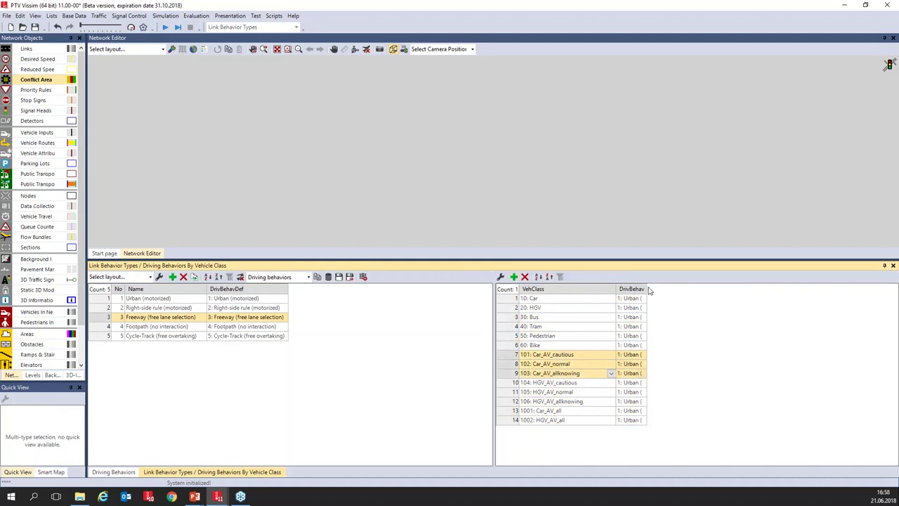
left_click_drag(645, 288, 674, 288)
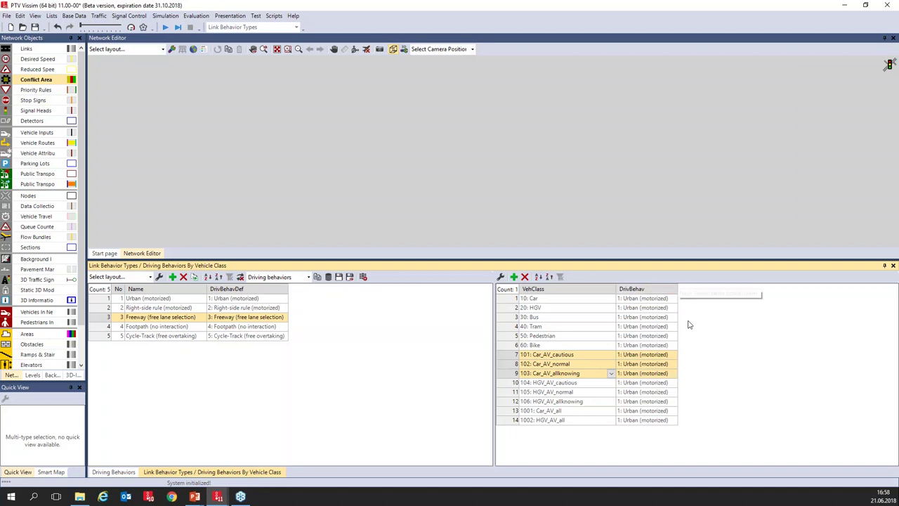
left_click(672, 354)
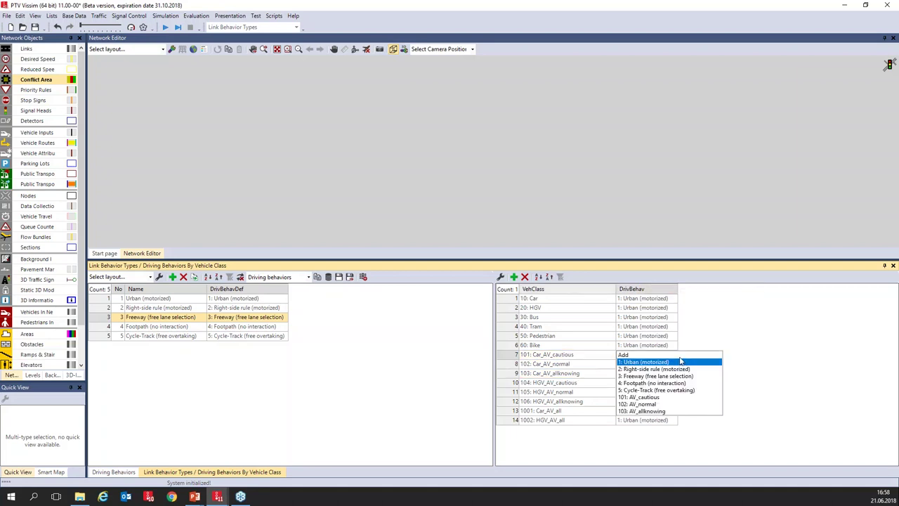
left_click(655, 398)
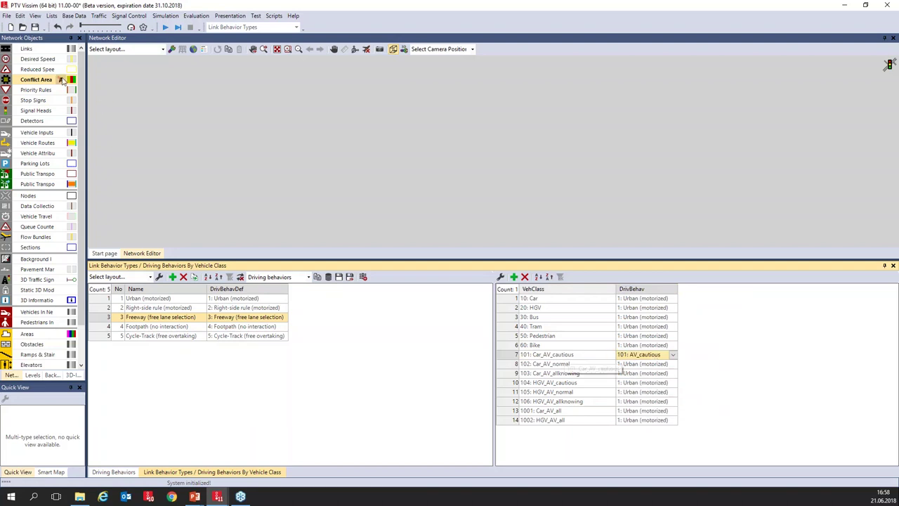
- Open the maximum acceleration functions list, and select Car_AV and HGV_AV to examine their data points
left_click(98, 15)
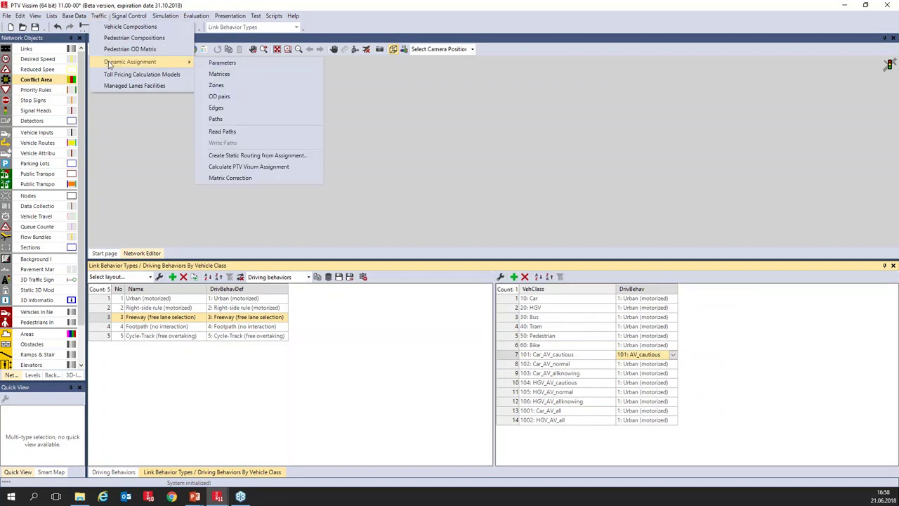
mouse_move(74, 15)
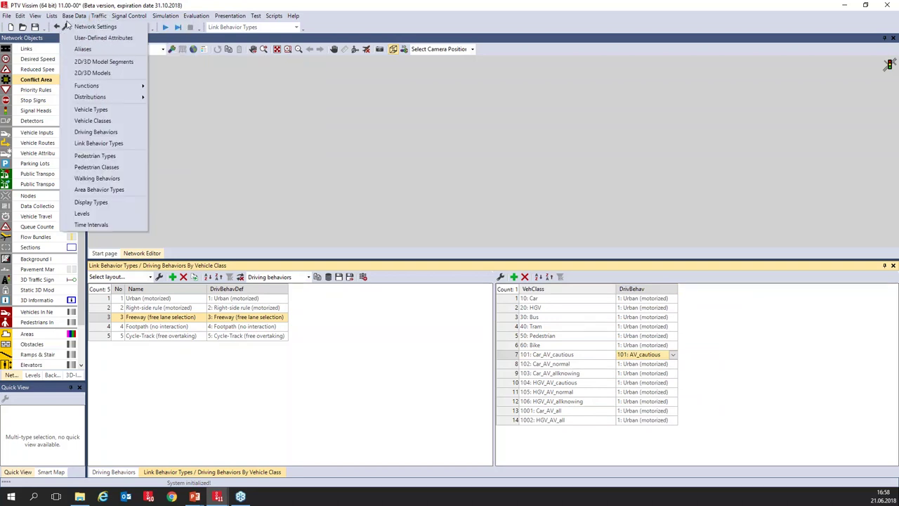
mouse_move(103, 87)
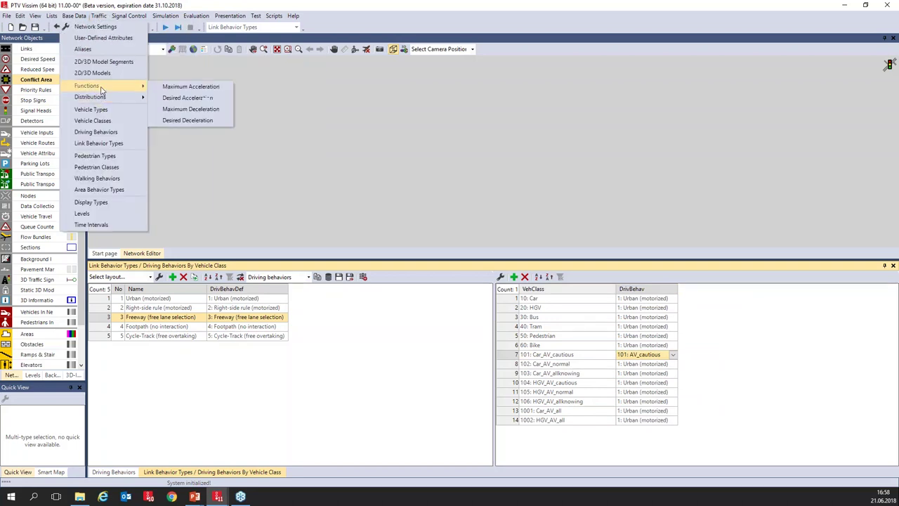
left_click(166, 90)
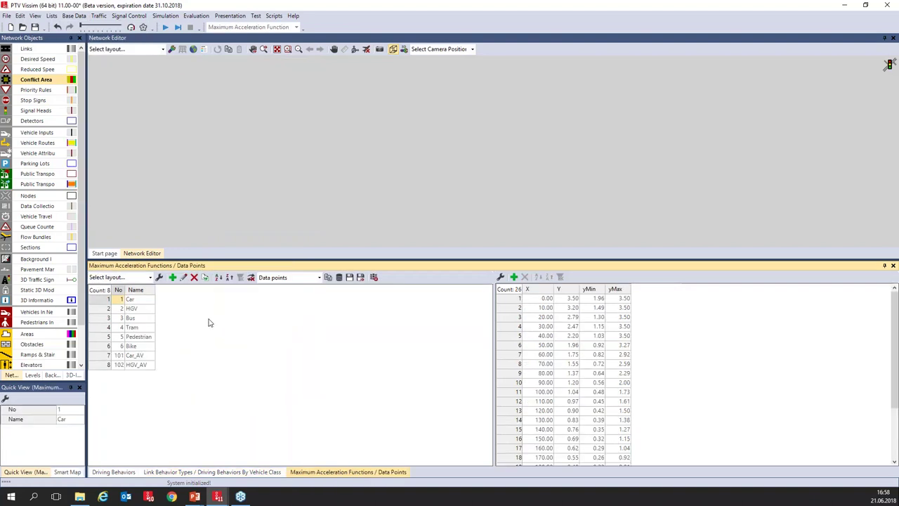
left_click(134, 355)
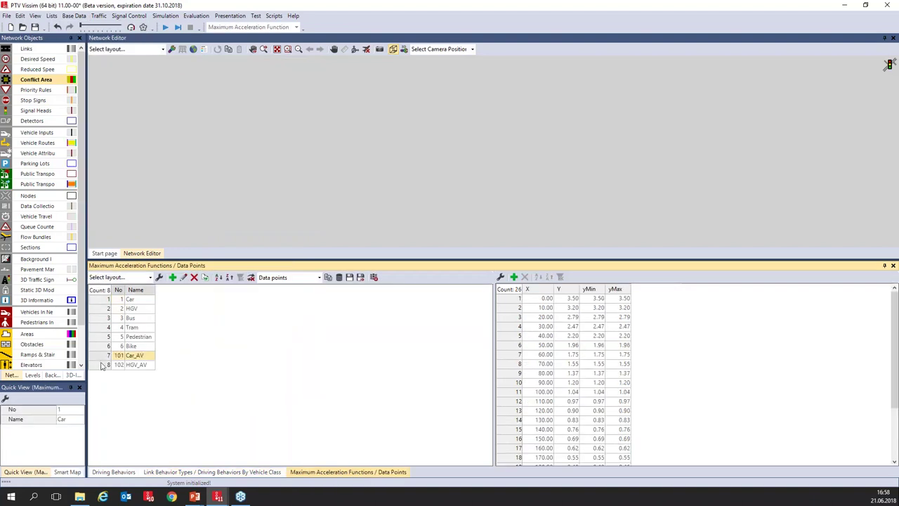
left_click(141, 365, "shift")
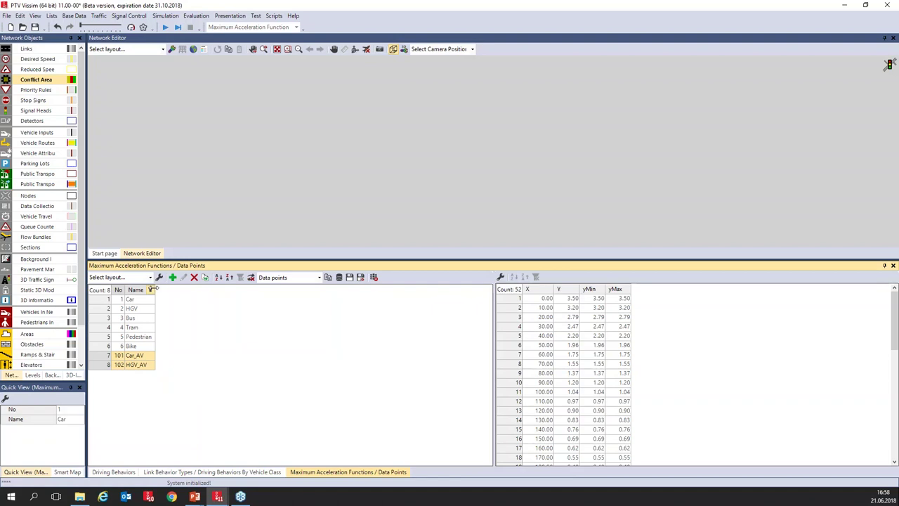
left_click_drag(155, 289, 162, 289)
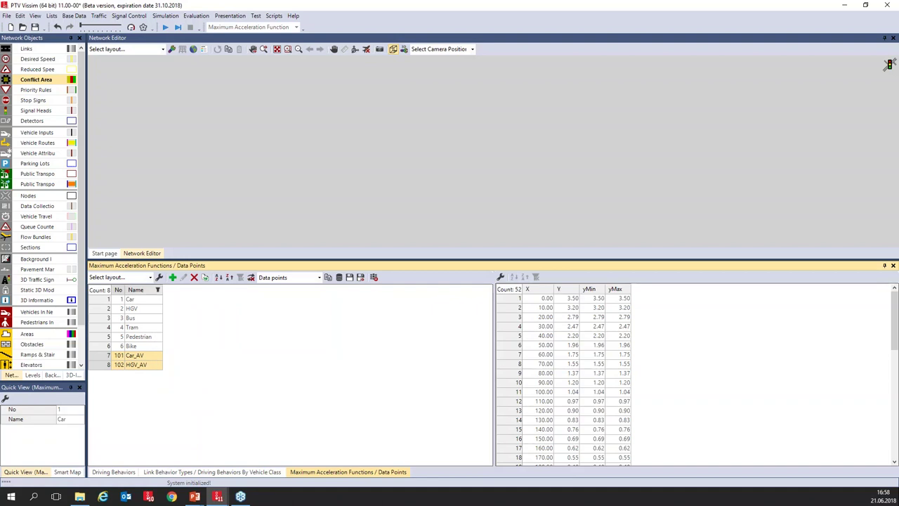
- Open the desired speed distributions list, and examine the curves and bounds of the 130 km/h and 130±2 km/h distributions
left_click(73, 16)
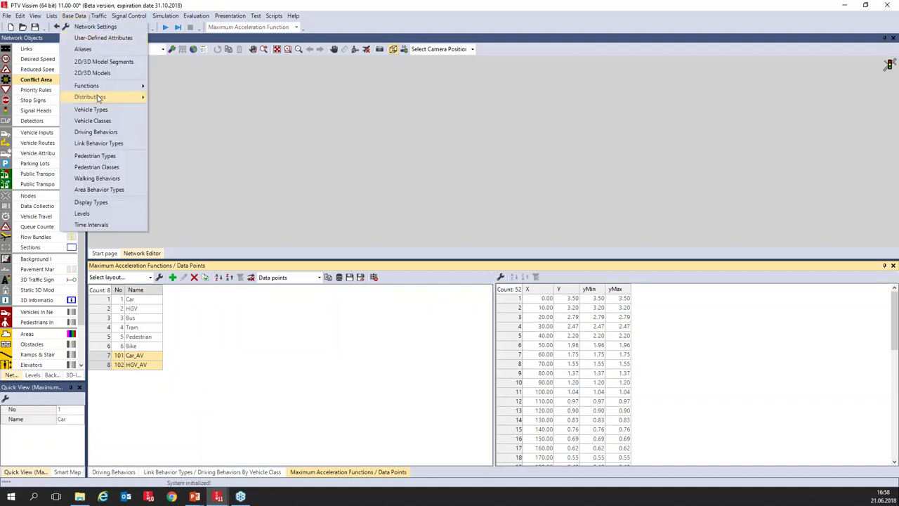
mouse_move(99, 96)
left_click(181, 98)
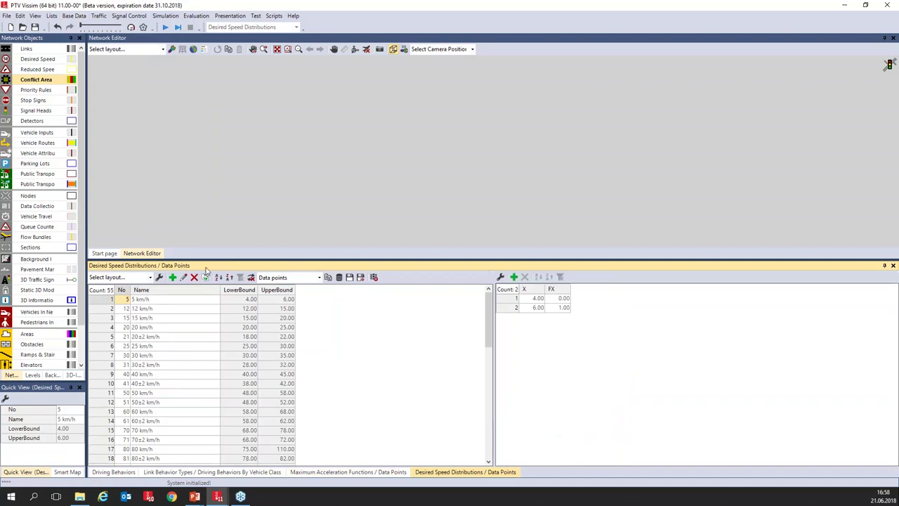
scroll(111, 339, "down", 5)
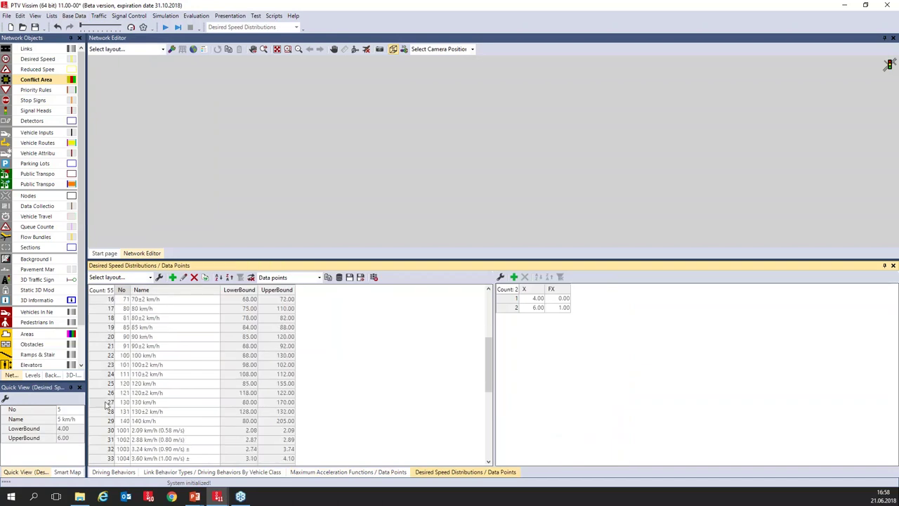
double_click(104, 402)
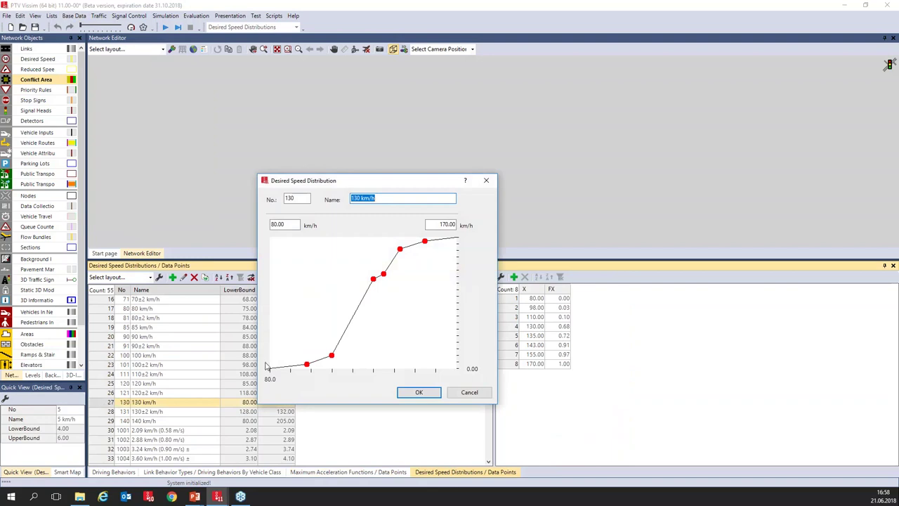
left_click(288, 224)
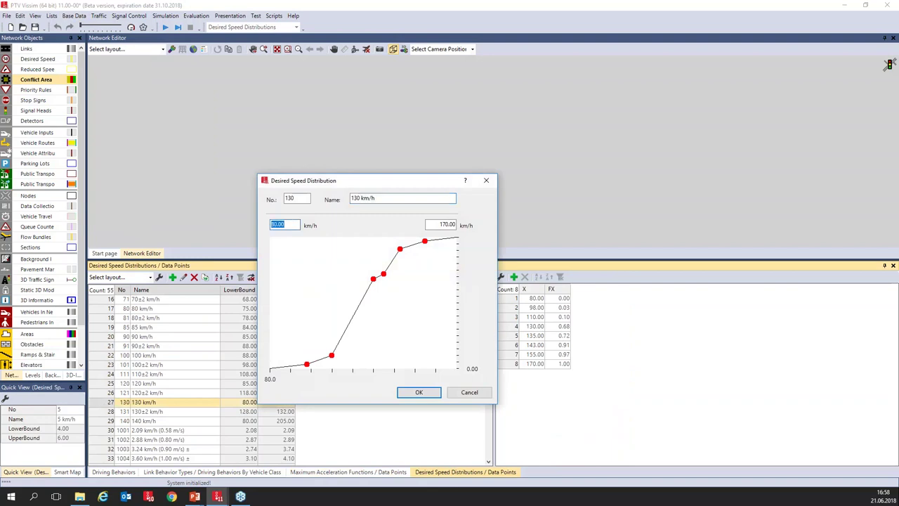
left_click(441, 224)
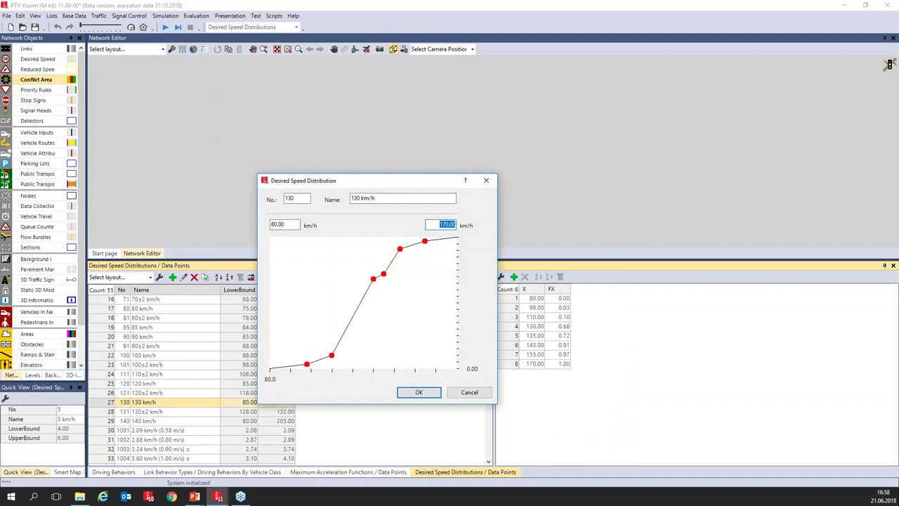
left_click(470, 392)
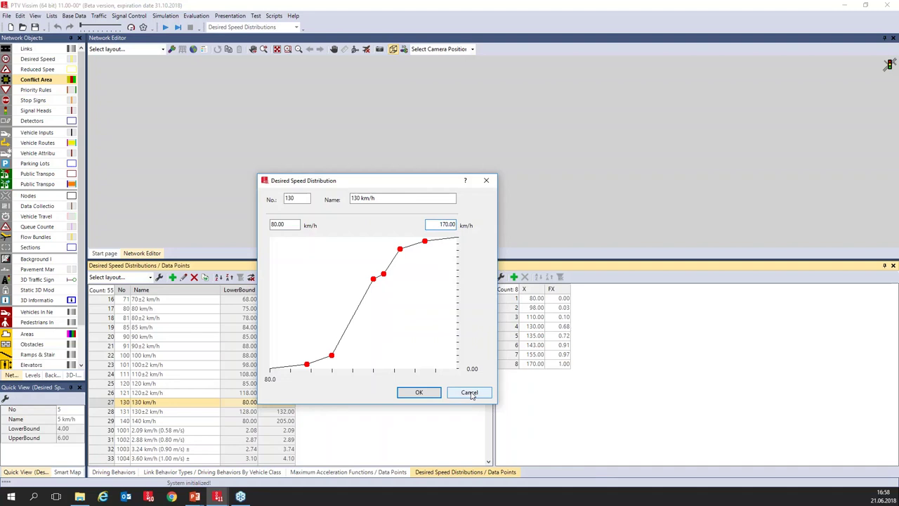
double_click(101, 413)
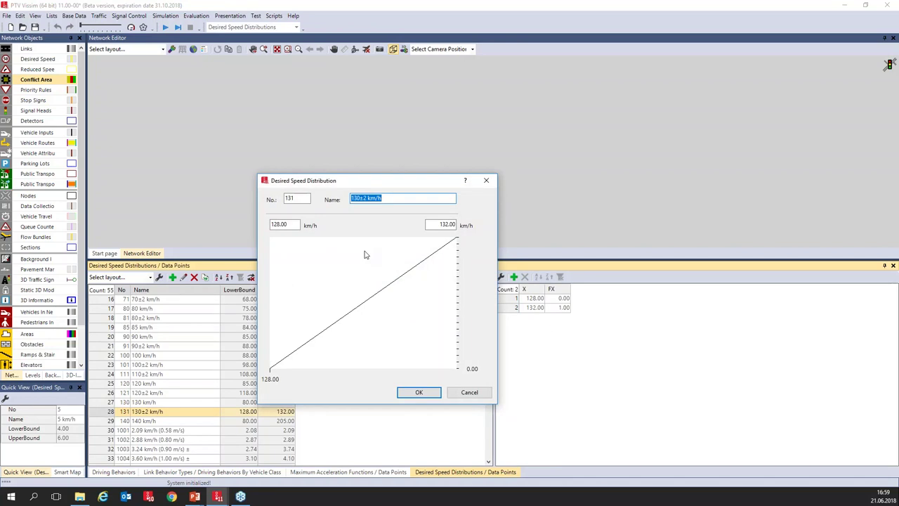
left_click(469, 392)
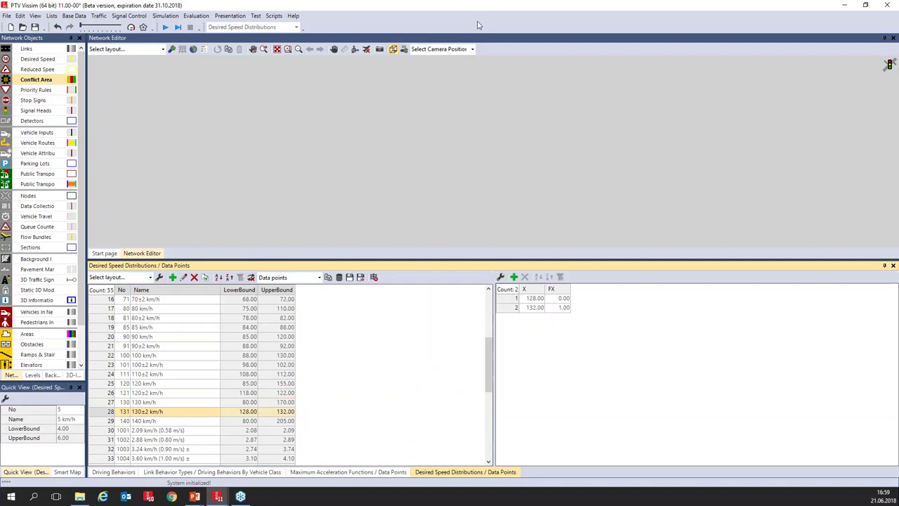
left_click(6, 16)
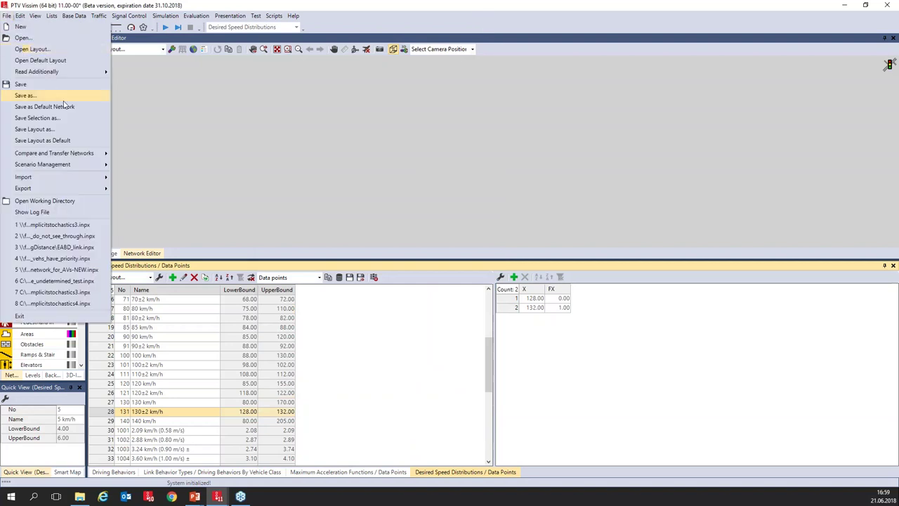
mouse_move(71, 71)
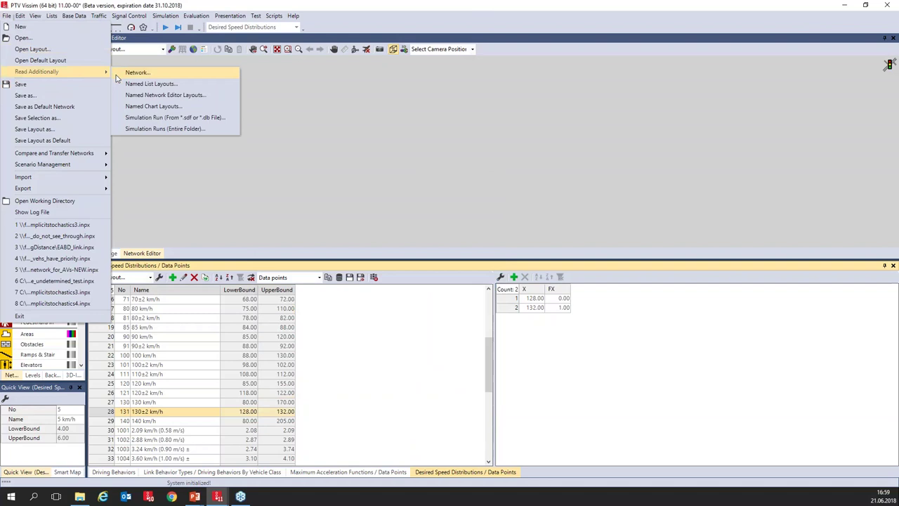
left_click(328, 5)
double_click(379, 5)
left_click_drag(379, 6, 233, 75)
left_click(377, 250)
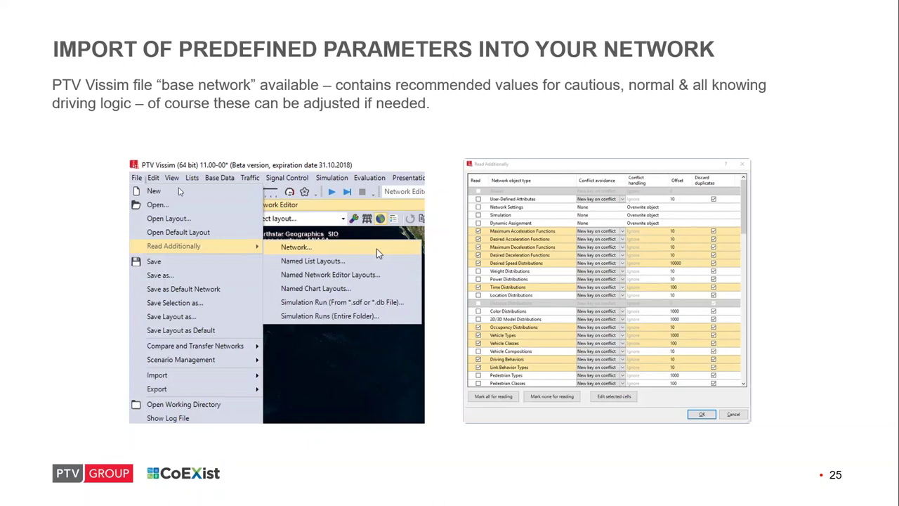
left_click(399, 137)
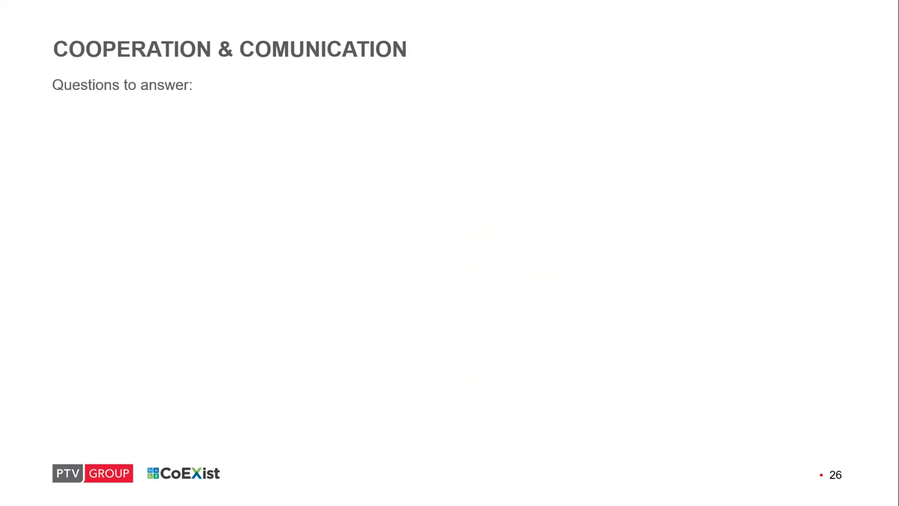
left_click(560, 157)
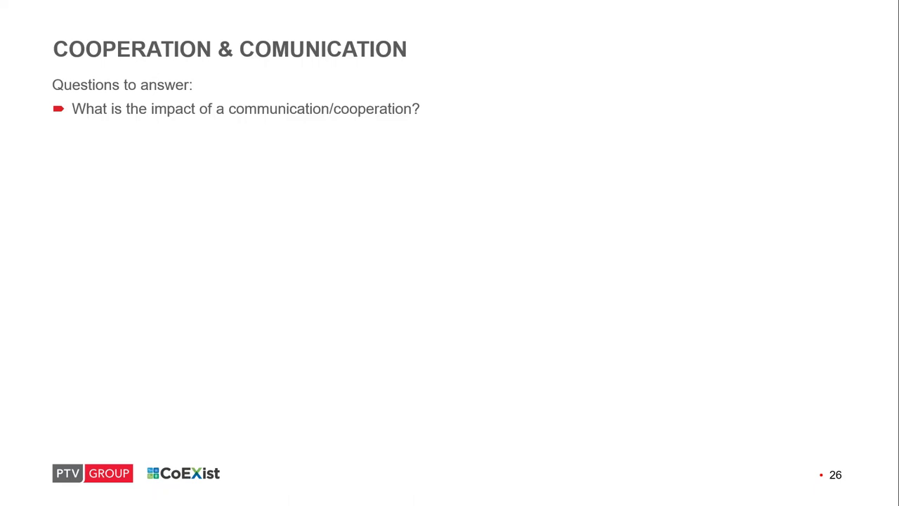
key("Right")
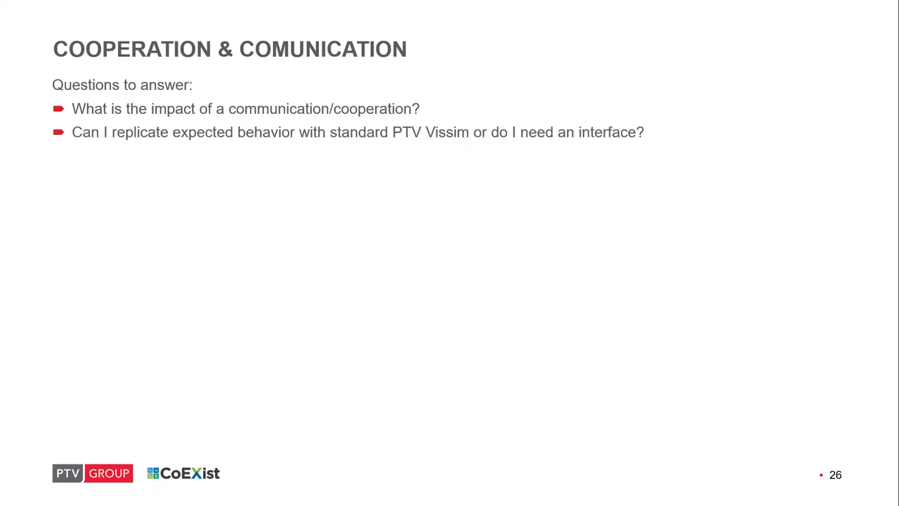